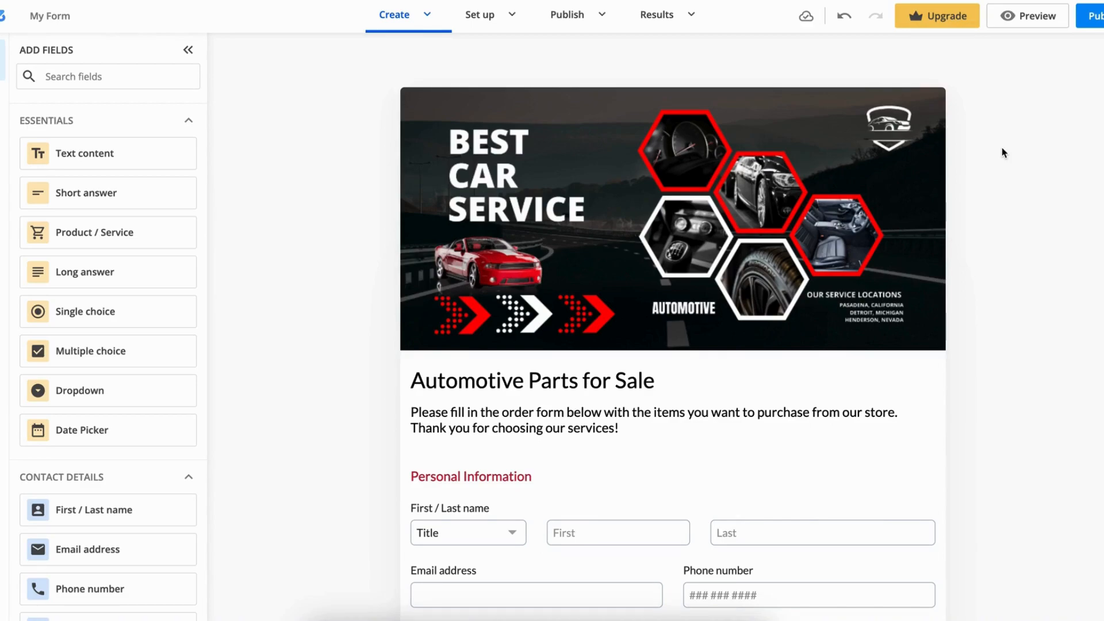
Review the automotive parts order form from its header through the personal, delivery and product sections
scroll(1002, 151, "down", 3)
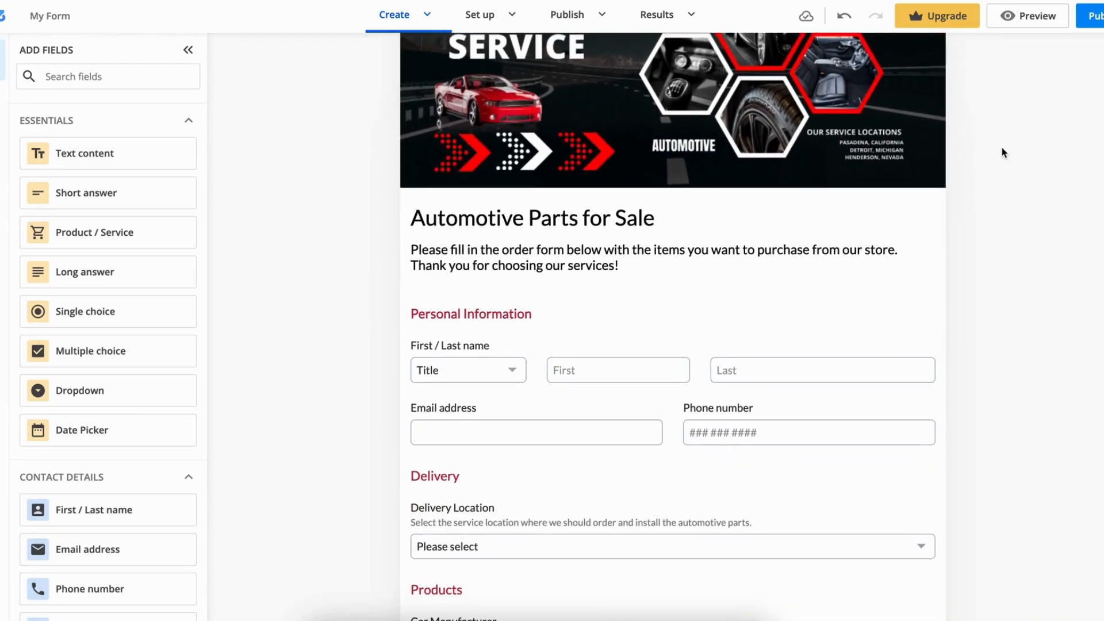
scroll(1003, 153, "down", 4)
scroll(1003, 153, "down", 1)
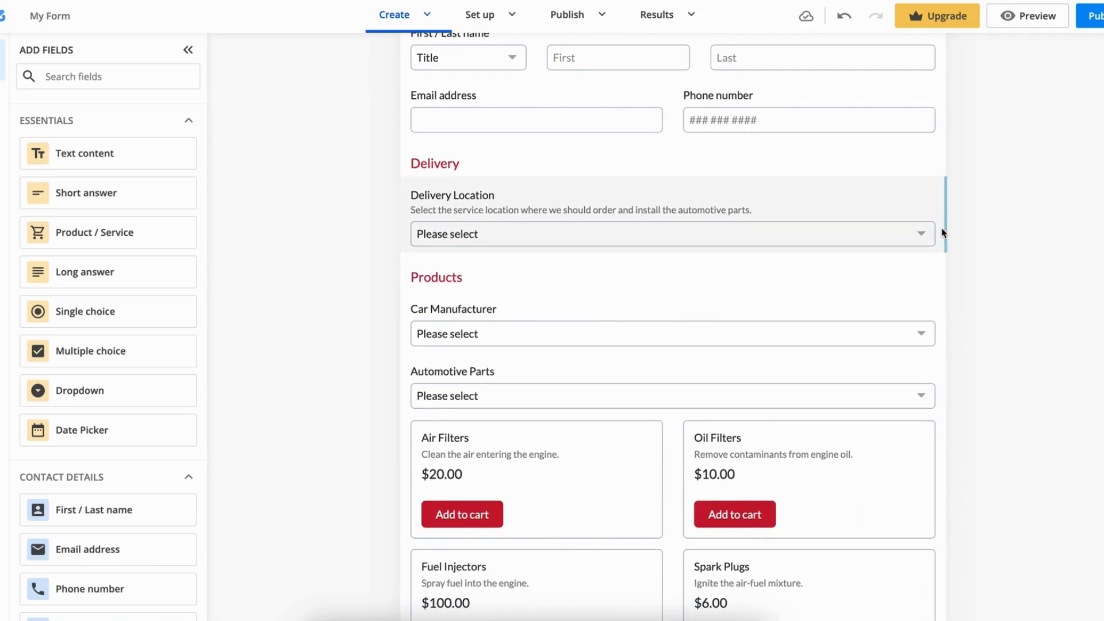
scroll(966, 254, "down", 2)
scroll(968, 258, "down", 3)
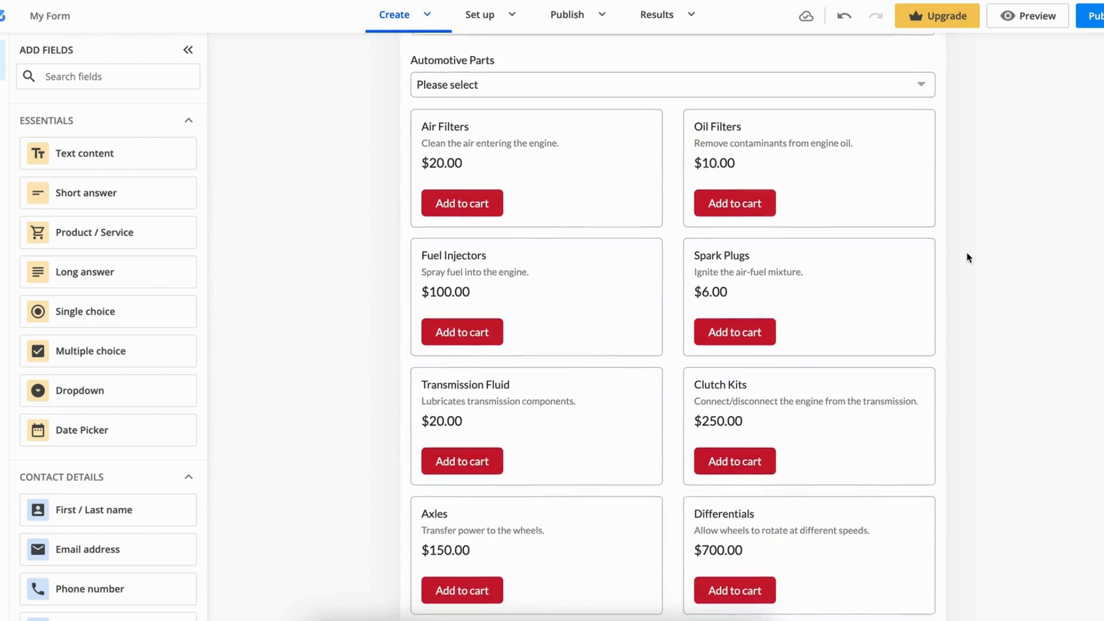
scroll(969, 258, "down", 4)
scroll(968, 257, "down", 2)
scroll(969, 257, "down", 1)
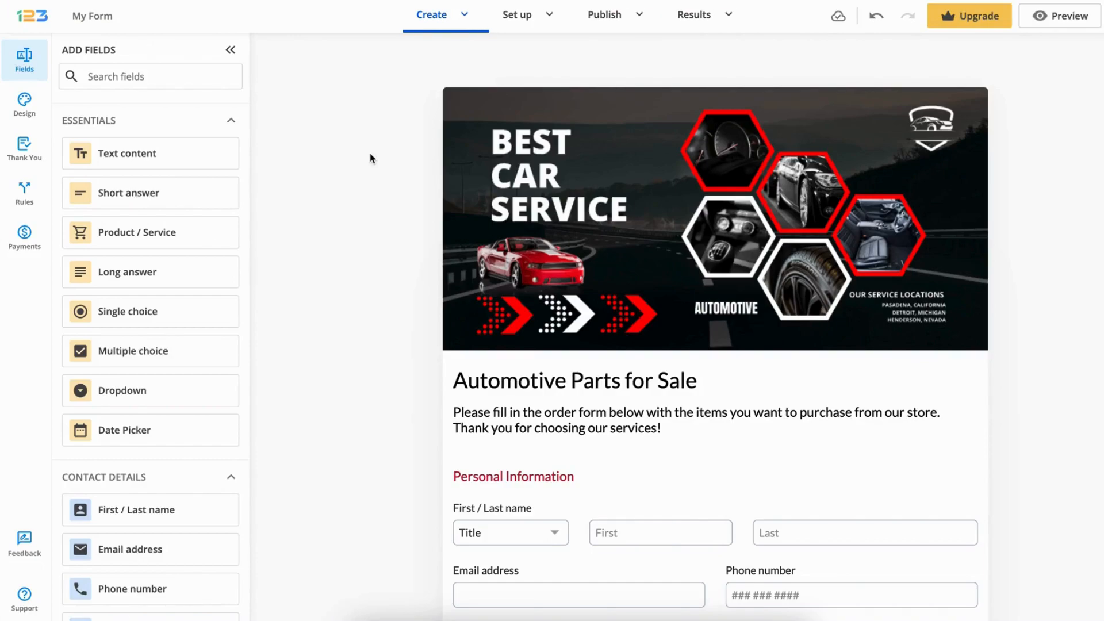
Open the form's email notification settings and add the Email address form field as a recipient of the existing notification
left_click(550, 17)
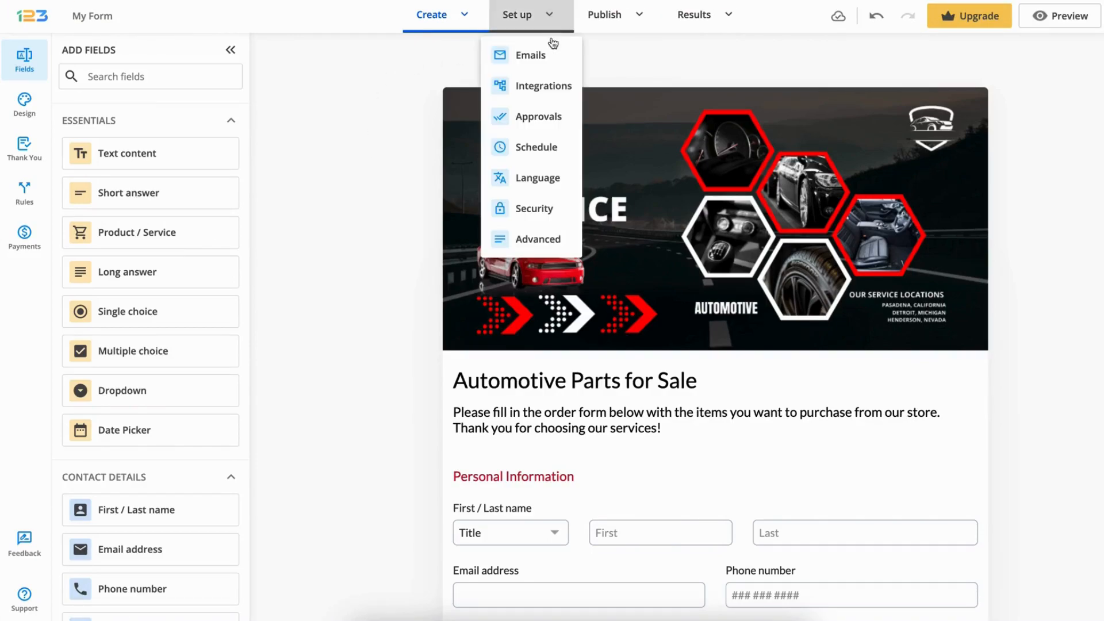
left_click(551, 55)
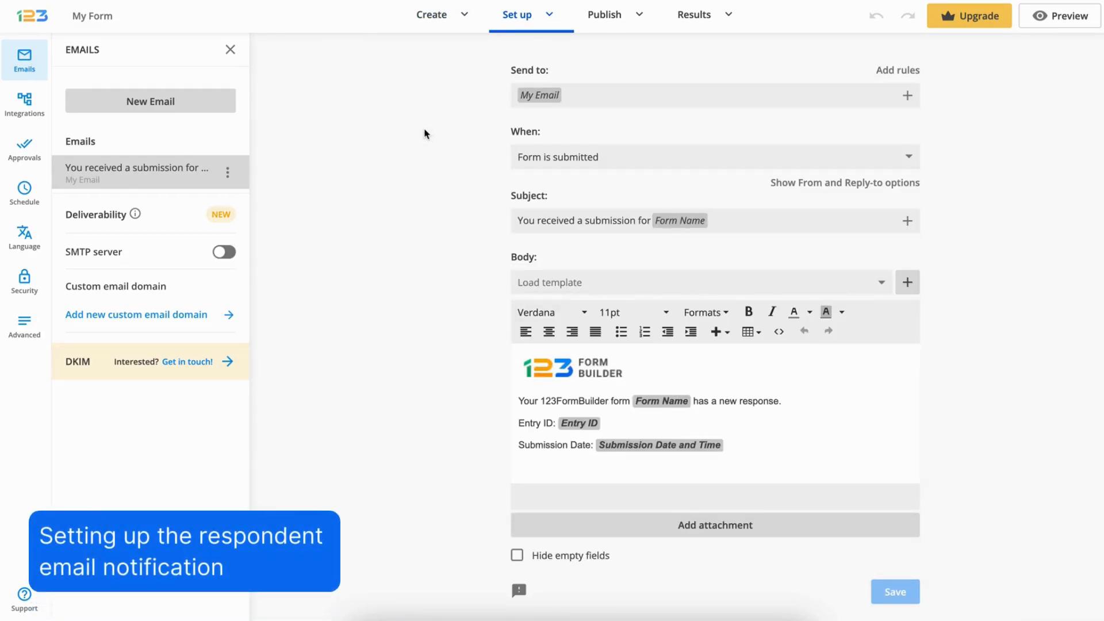
left_click(908, 95)
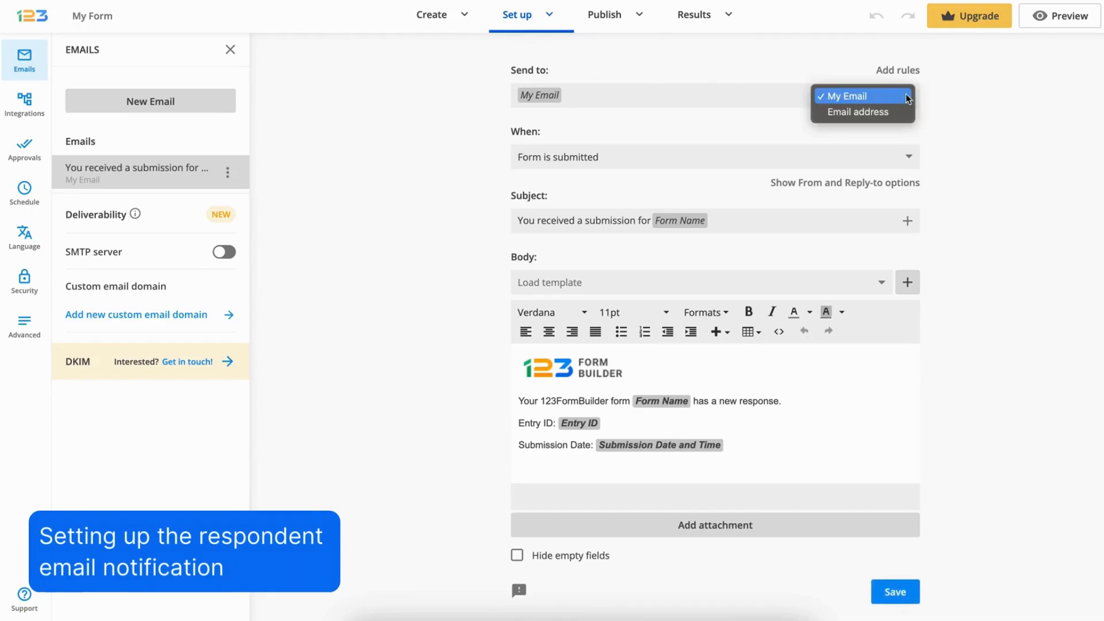
left_click(900, 112)
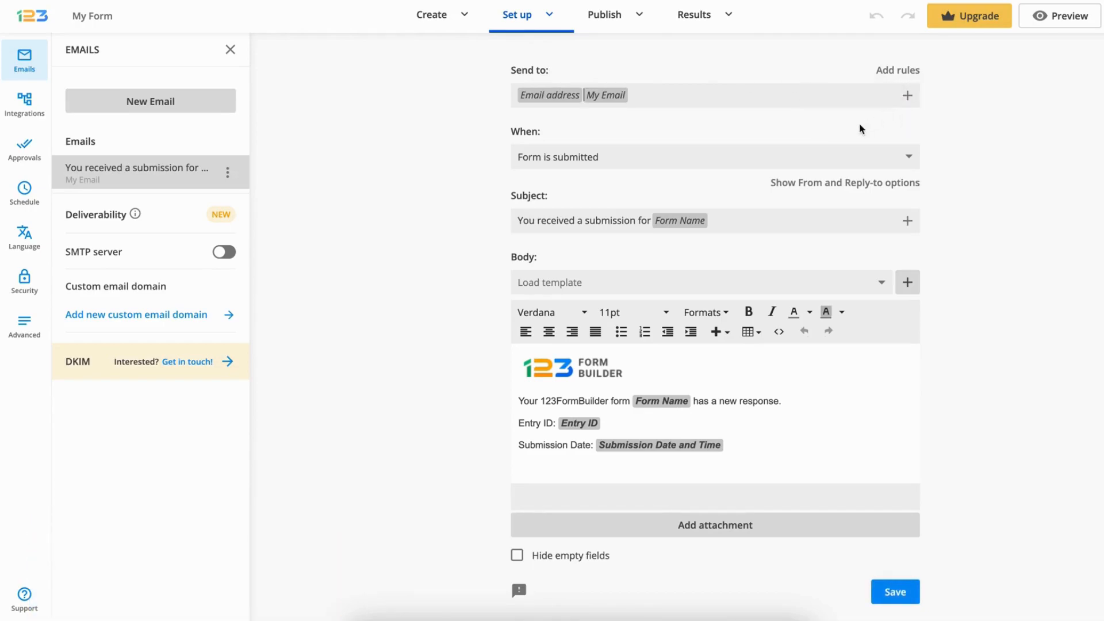
Set the notification to send when Payment is processed, with the subject "Your Automotive Parts Order Confirmation"
left_click(817, 157)
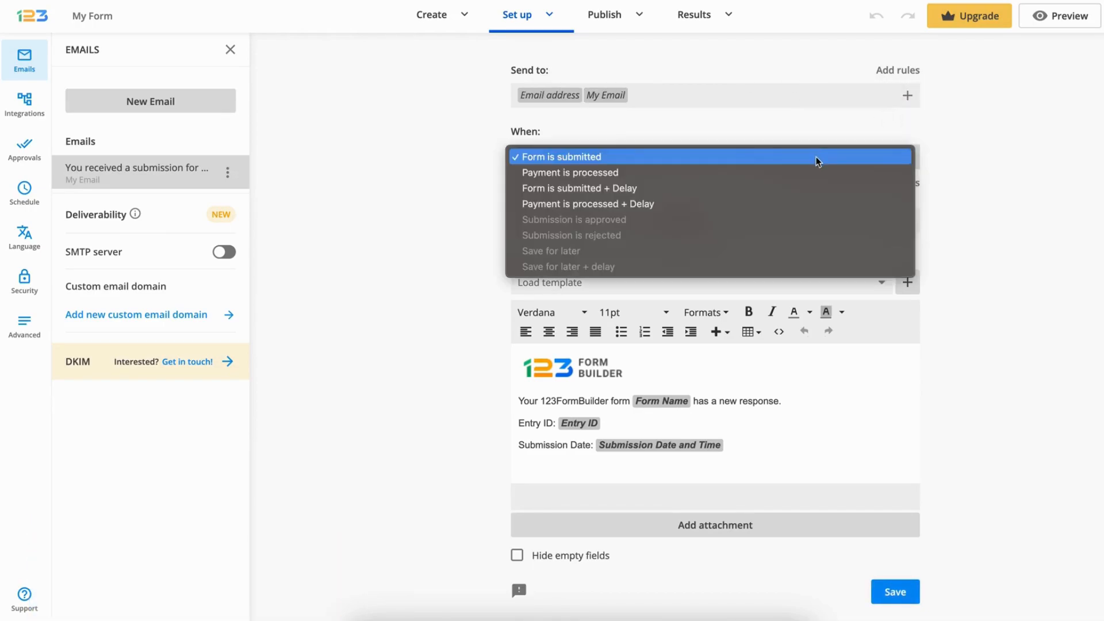
left_click(815, 171)
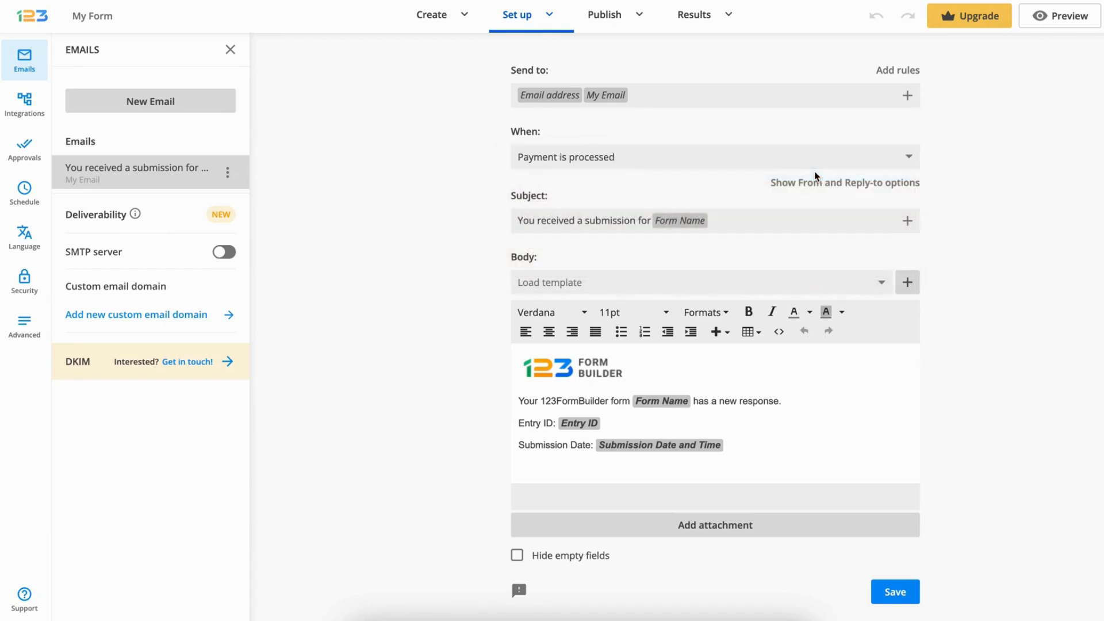
triple_click(805, 219)
type("Your Automotive Parts Order Confirmation")
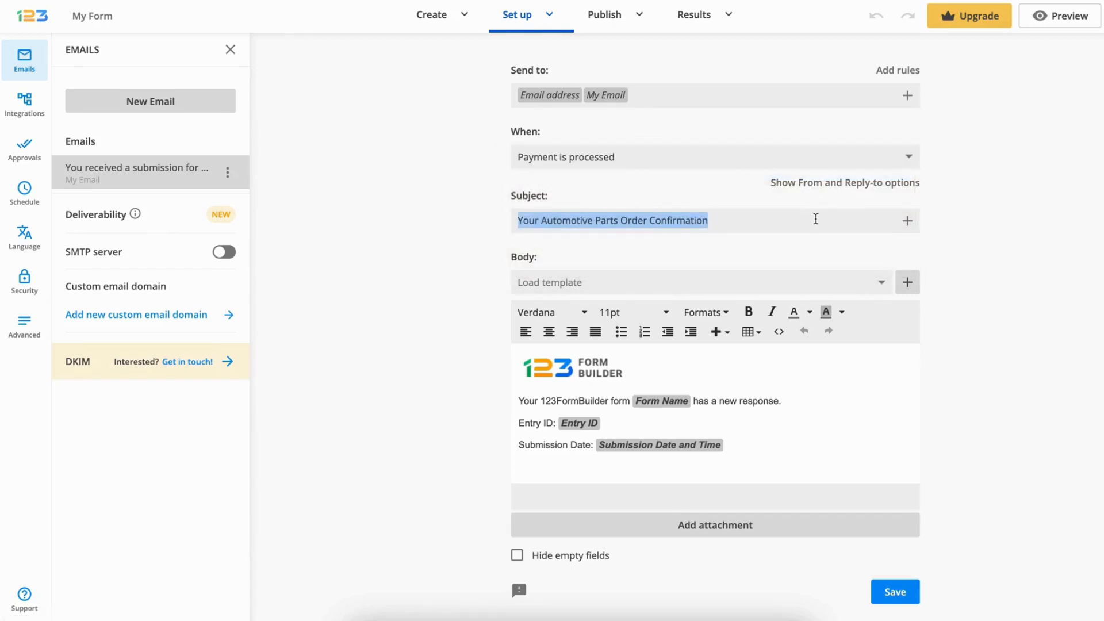
Replace the email body with a greeting line reading "Dear", the name's Title and Last field placeholders, and a comma
left_click(772, 376)
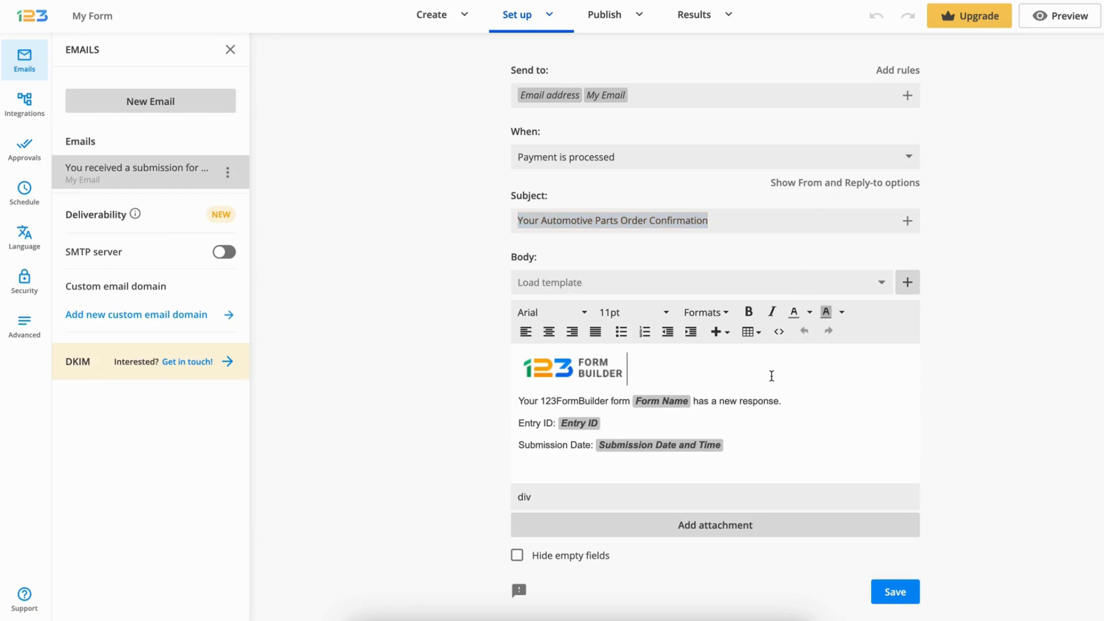
key("ctrl+a")
key("BackSpace")
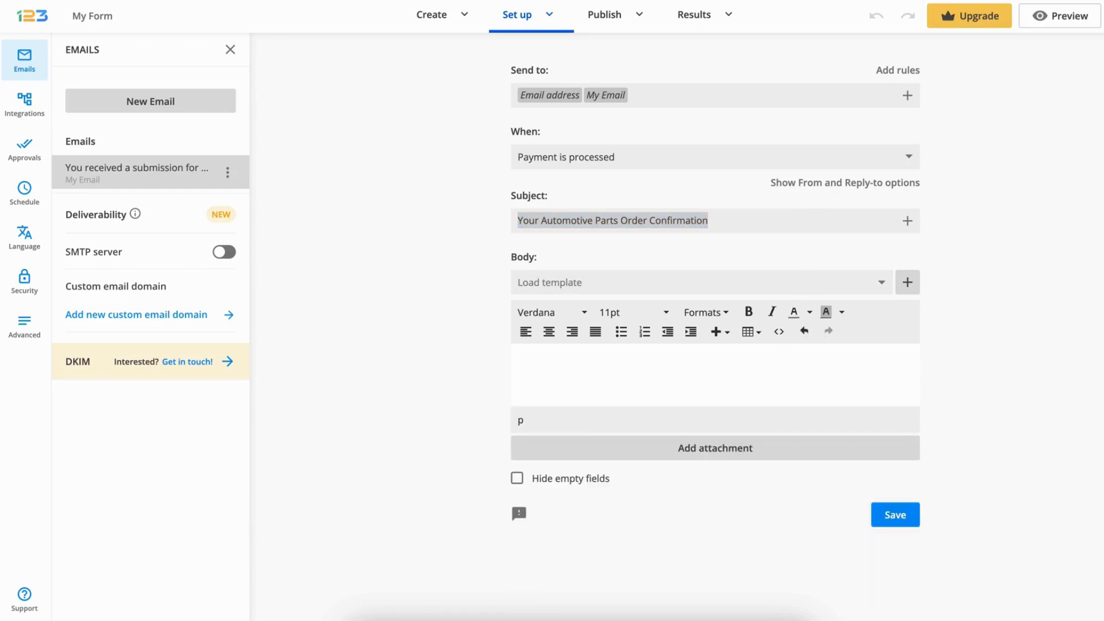
type("Dear")
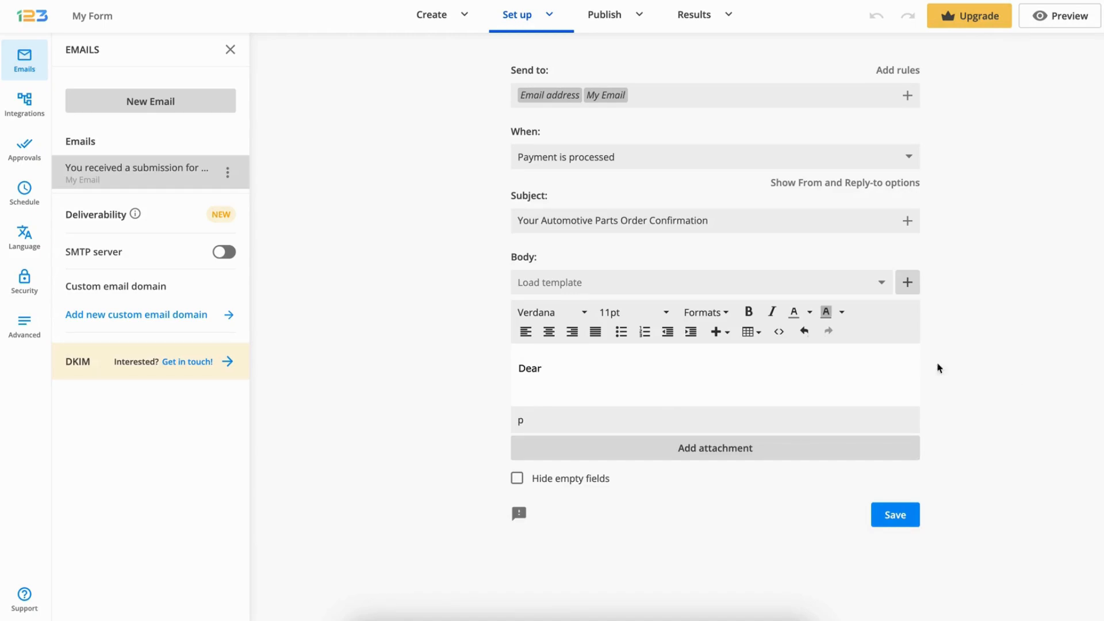
left_click(907, 282)
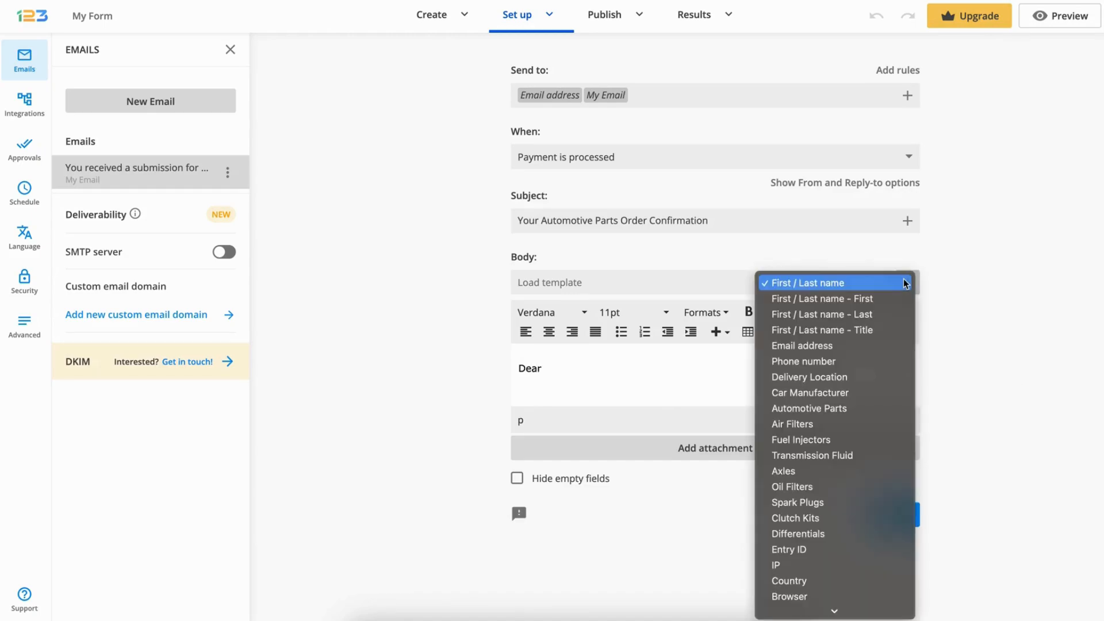
left_click(896, 331)
left_click(907, 282)
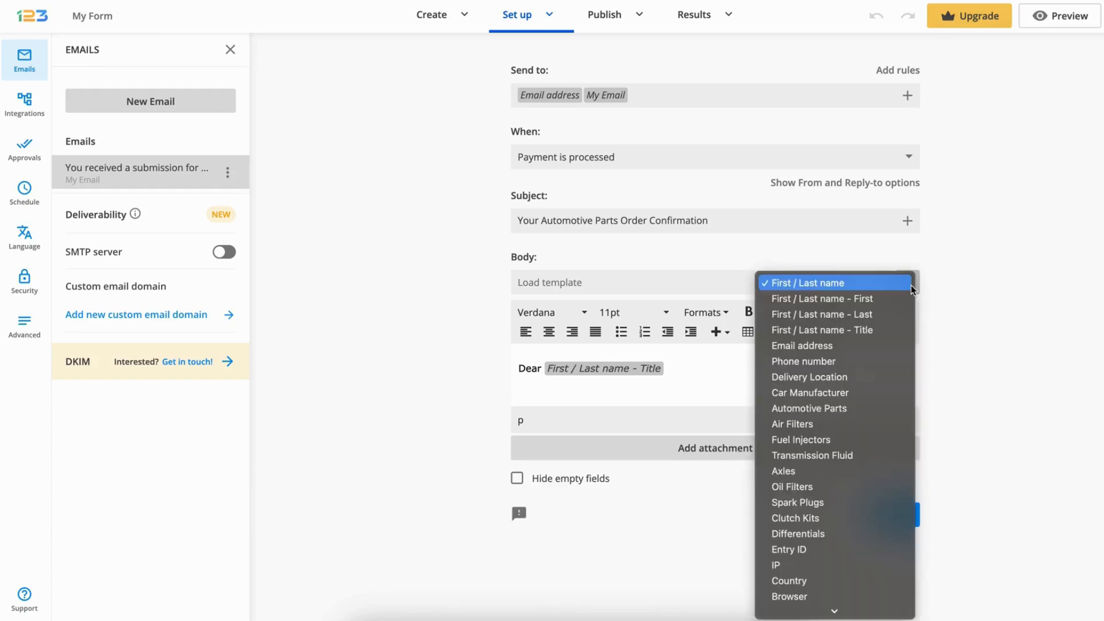
left_click(903, 314)
type(",")
key("Return")
key("Return")
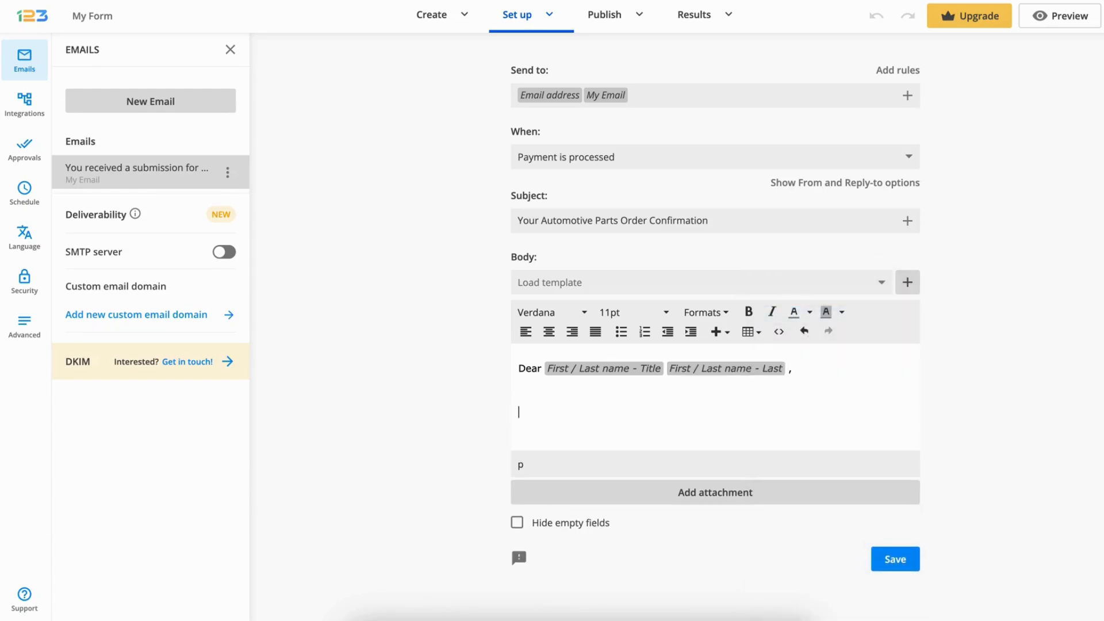
Add "Thank you for your order! We are pleased to confirm the details of your recent purchase. Below is the summary of the parts you ordered:" plus Payment Summary
type("Thank you for your order! We are pleased to confirm the details of your recent purchase. Below is the summary of the parts you ordered:")
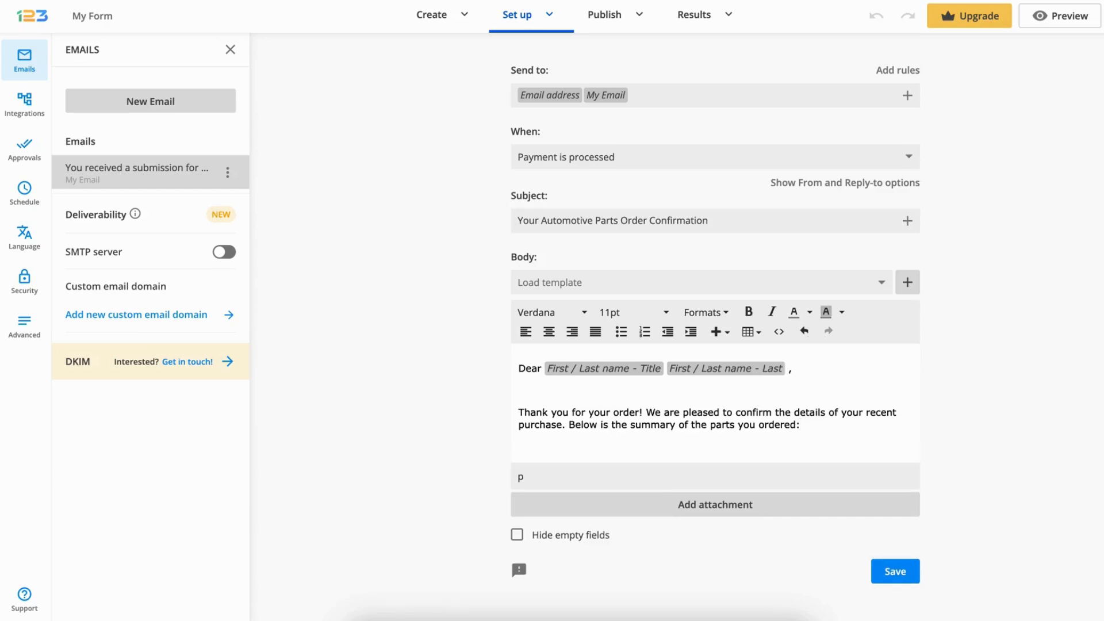
key("Return")
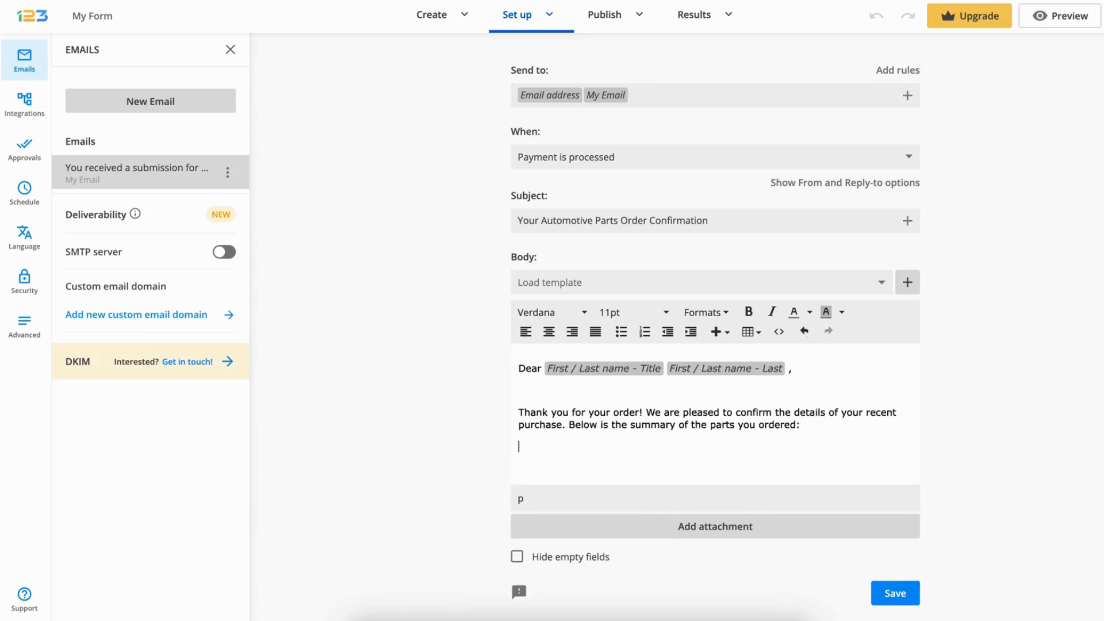
left_click(911, 282)
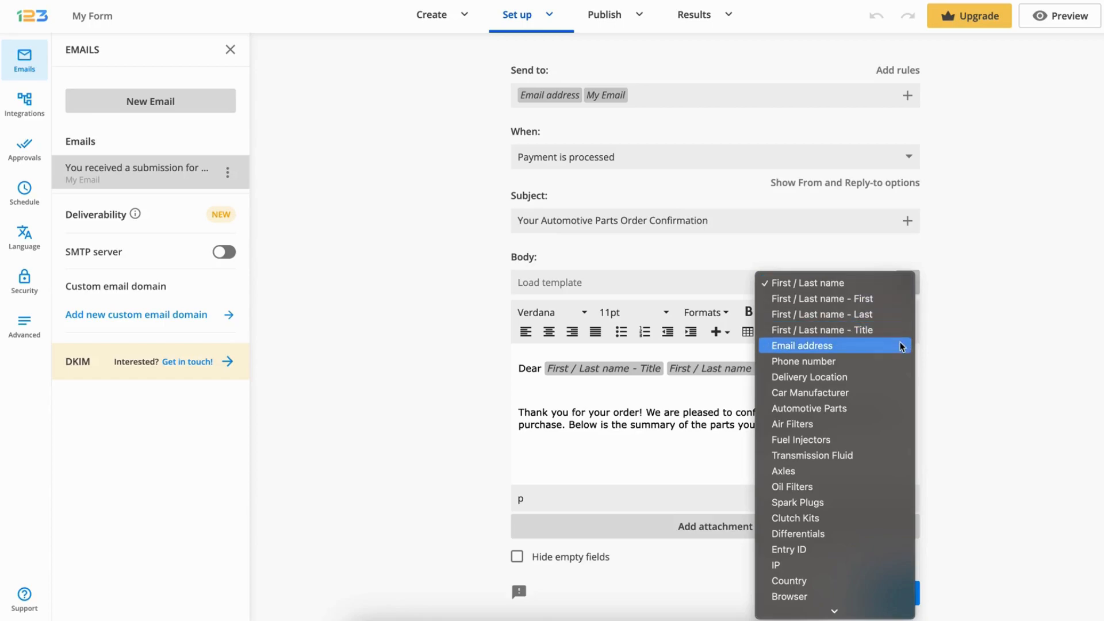
scroll(877, 444, "down", 3)
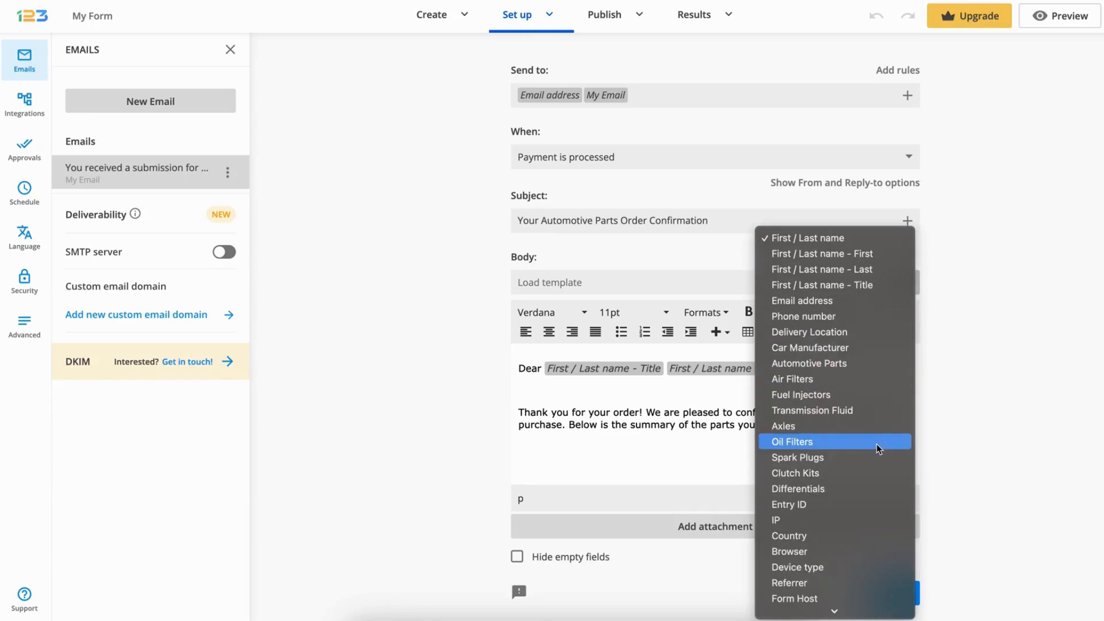
scroll(877, 444, "down", 5)
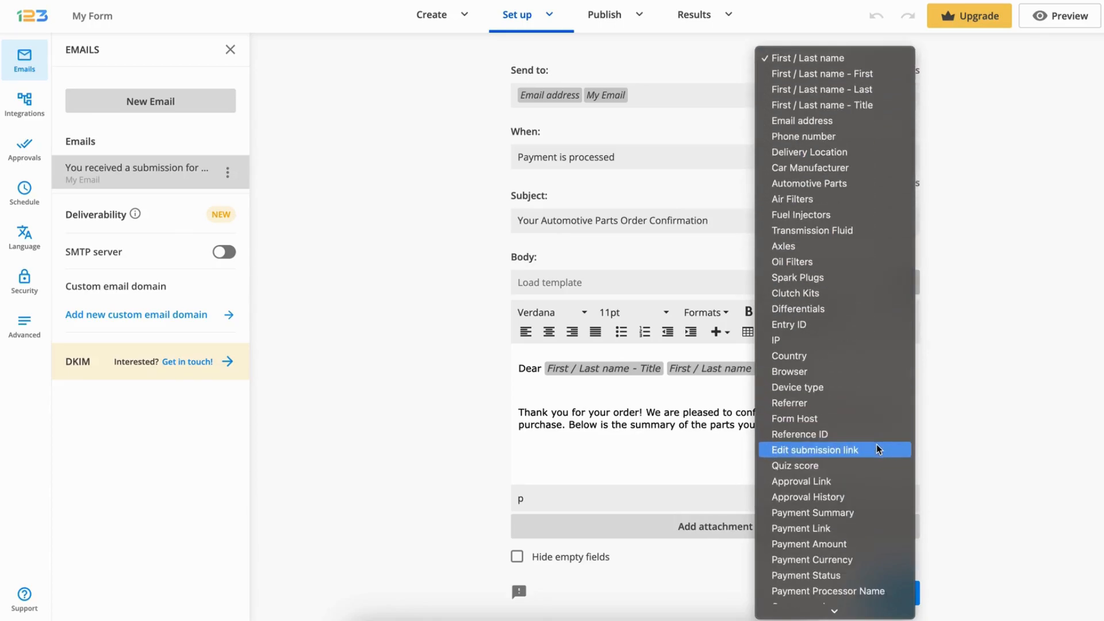
left_click(877, 511)
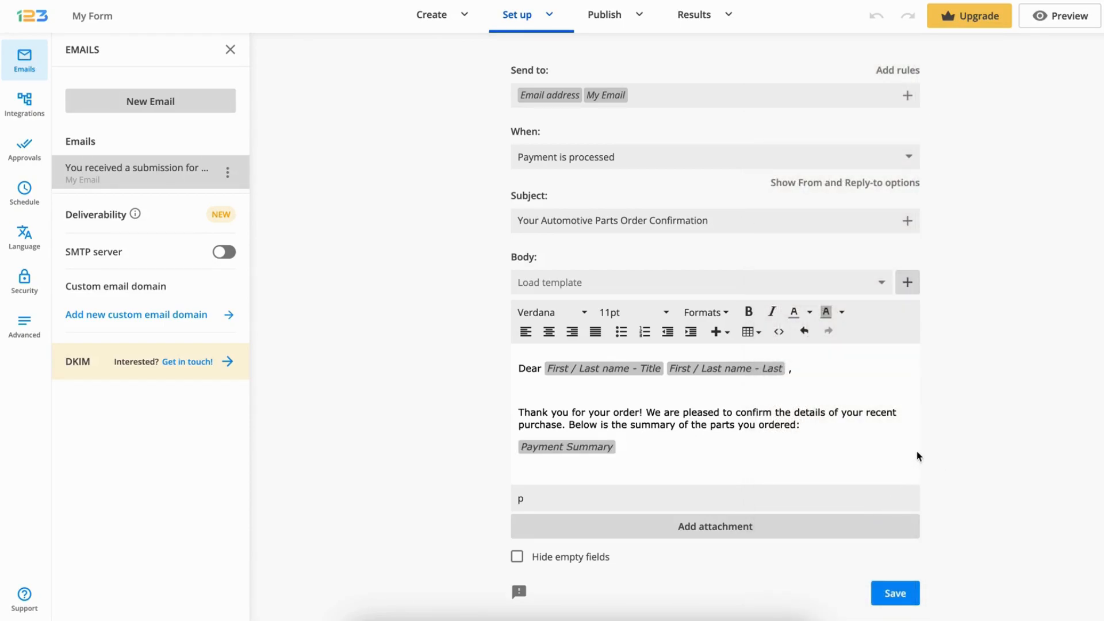
Complete the body with the Delivery Location sentence, contact phone line, "Thank you for choosing our service!" and "Best regards, Automotive Parts", and save the notification
key("Return")
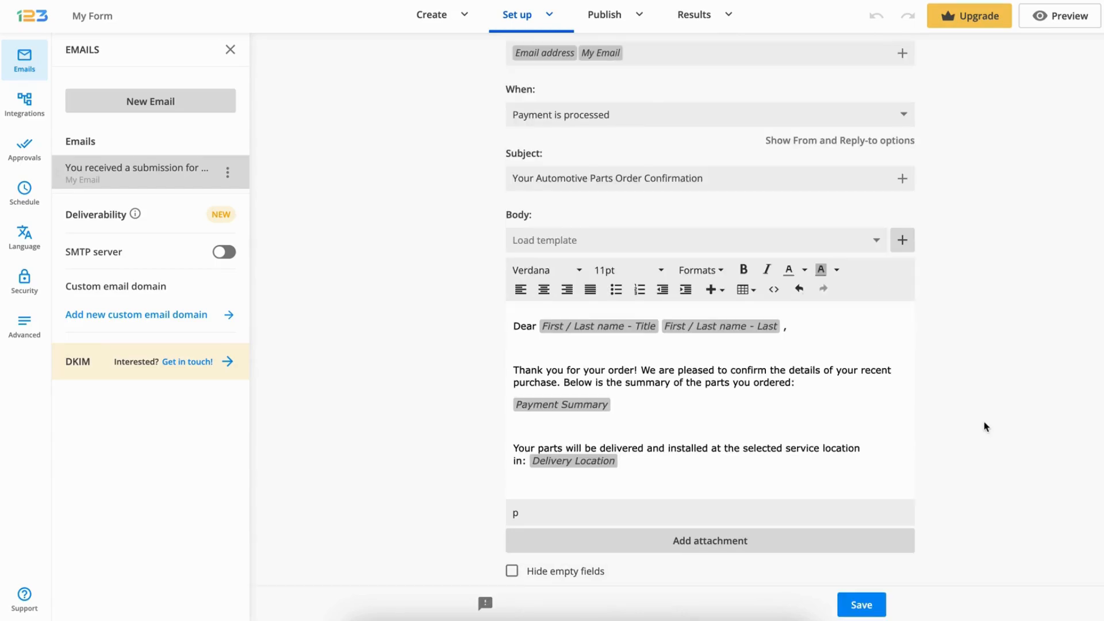
type(".")
key("Return")
key("Return")
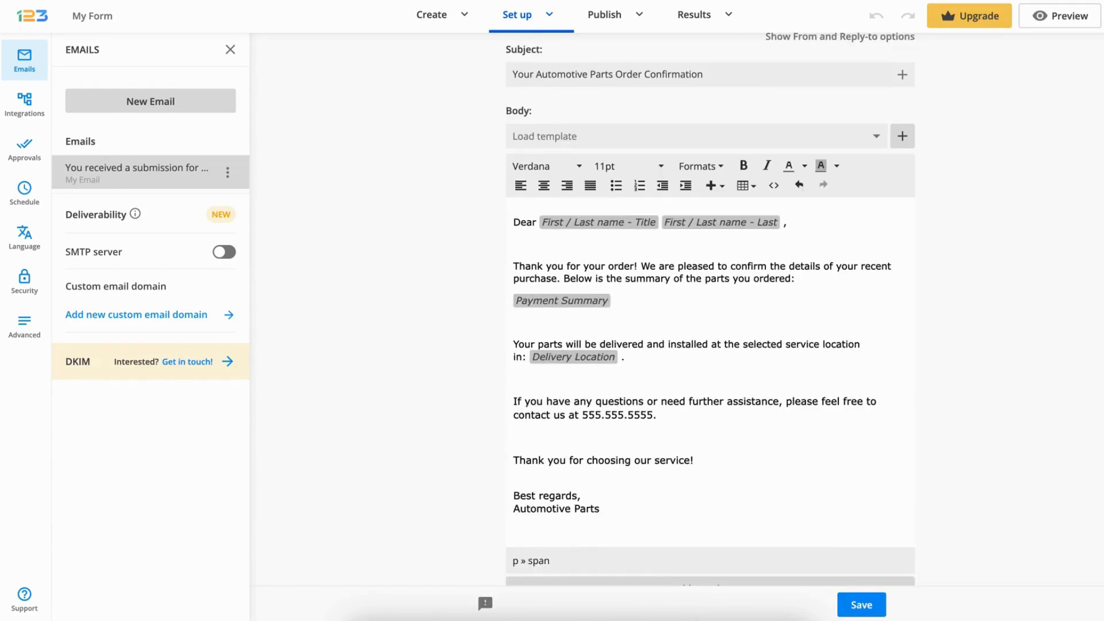
scroll(631, 458, "down", 1)
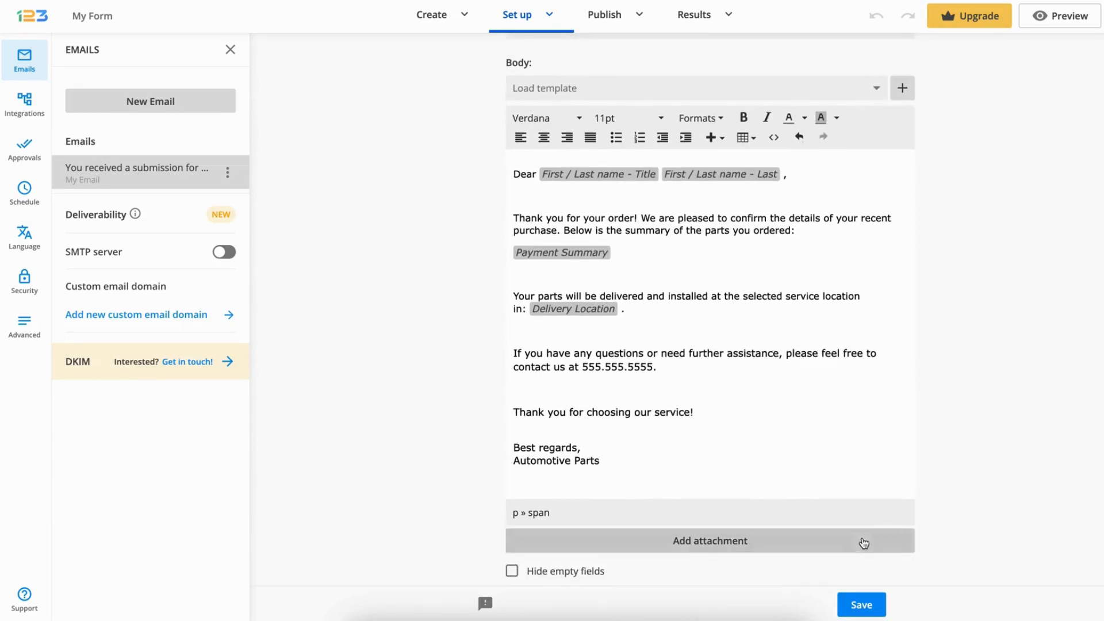
left_click(862, 604)
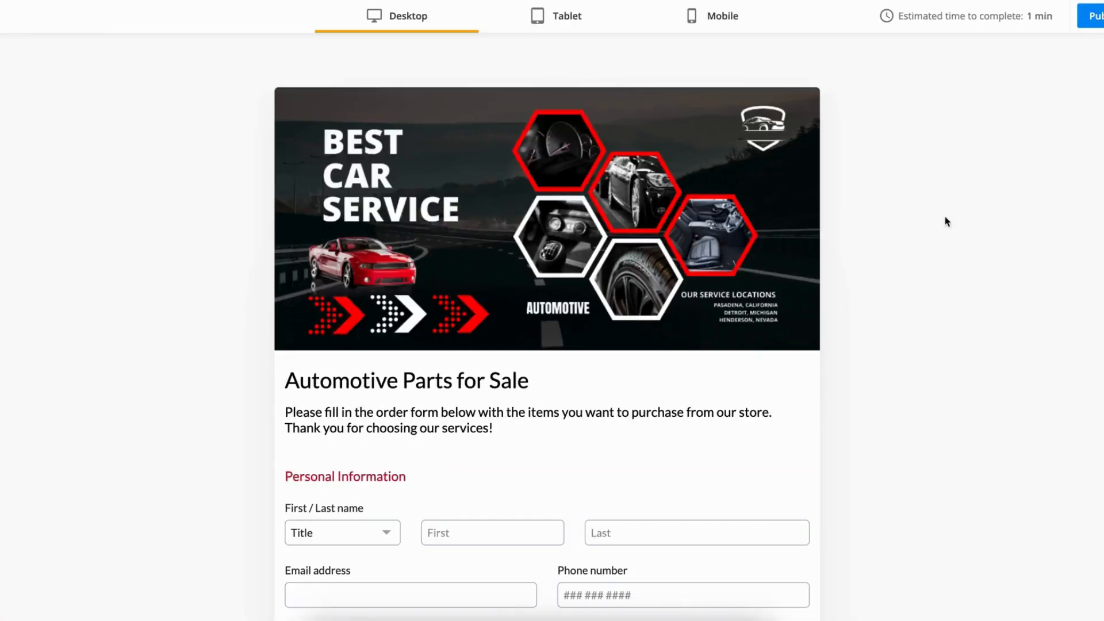
Preview the form and fill in the title Mr with the customer's first and last name
scroll(944, 219, "down", 6)
left_click(345, 195)
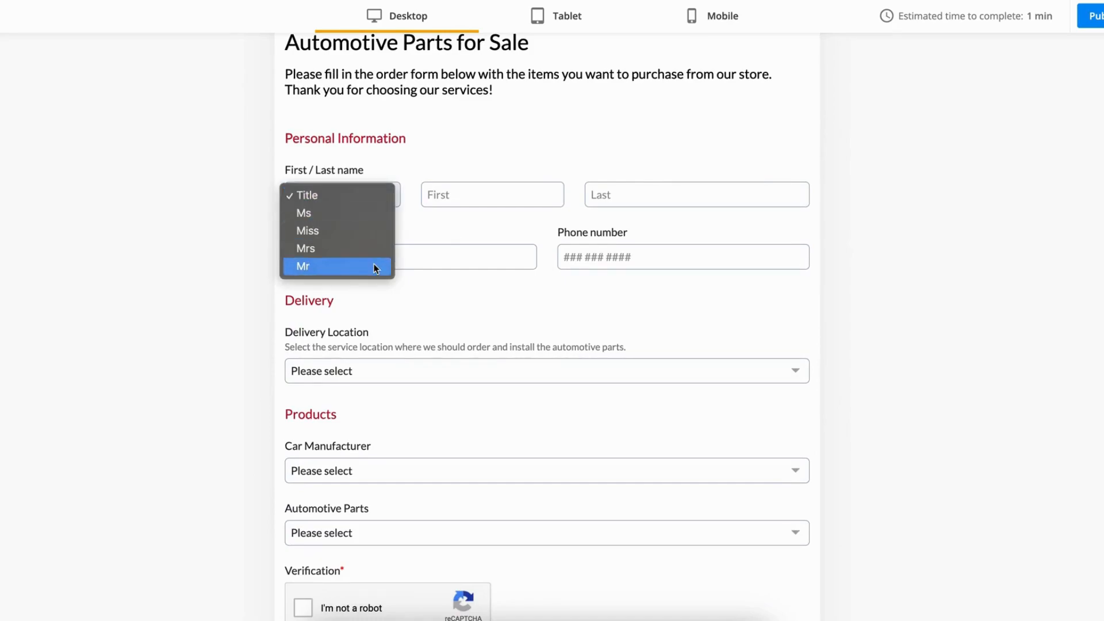
left_click(374, 264)
left_click(497, 198)
type("Jack")
key("Tab")
type("Test")
Fill in the customer's email address and phone number in the previewed form
left_click(458, 256)
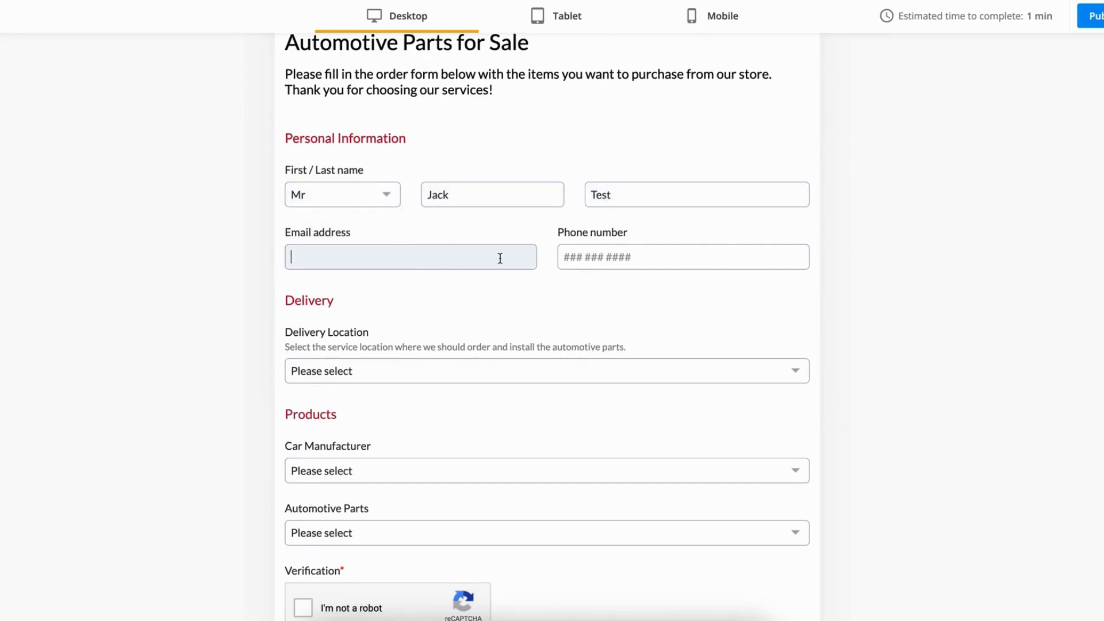
key("Tab")
type("123 456 7890")
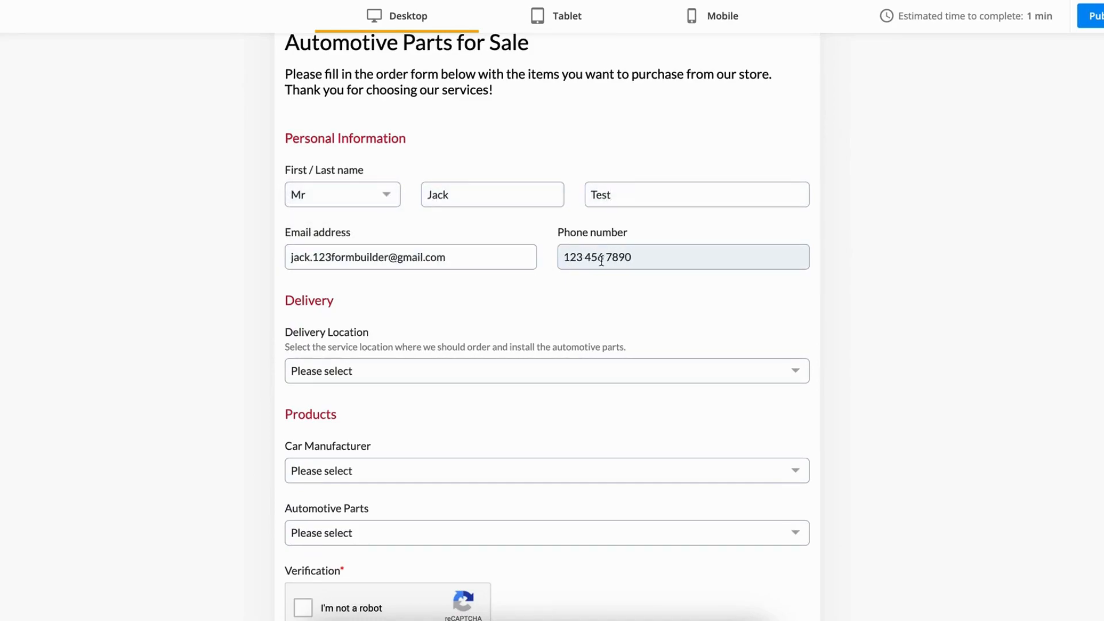
Choose Pasadena, CA as the delivery location, and select a car manufacturer and an automotive parts category
left_click(412, 375)
left_click(422, 392)
scroll(421, 396, "down", 3)
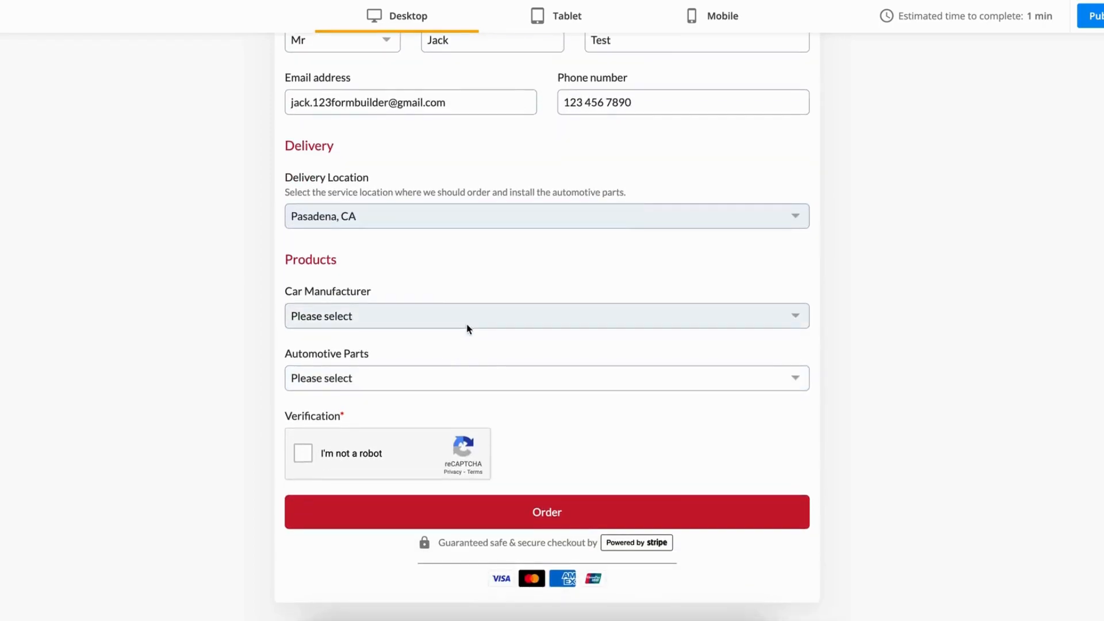
left_click(465, 321)
left_click(460, 353)
left_click(471, 378)
left_click(513, 397)
Add Oil Filters to the cart, complete the "I'm not a robot" verification and place the order
left_click(609, 310)
scroll(731, 300, "down", 4)
left_click(303, 454)
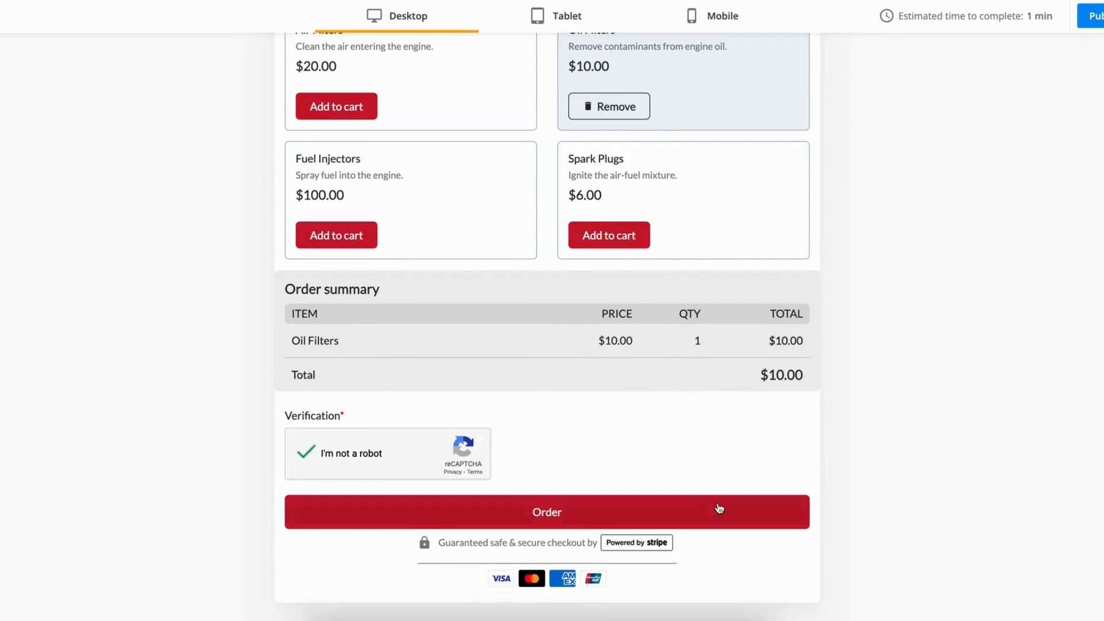
left_click(723, 508)
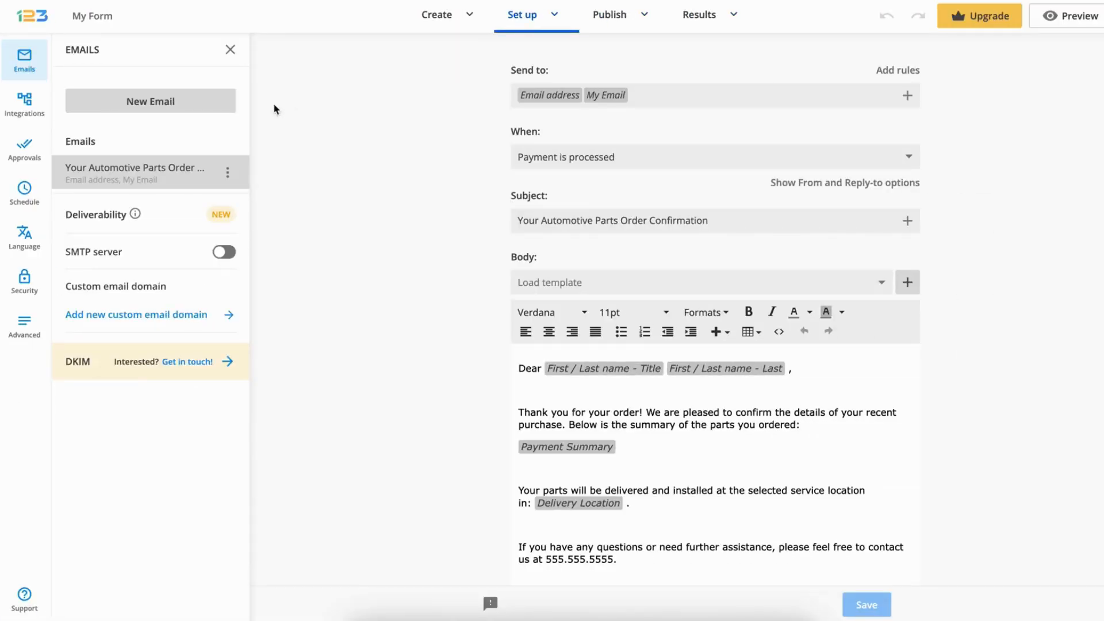
Create a new email notification and add the California service location's email address as a recipient alongside My Email
left_click(173, 103)
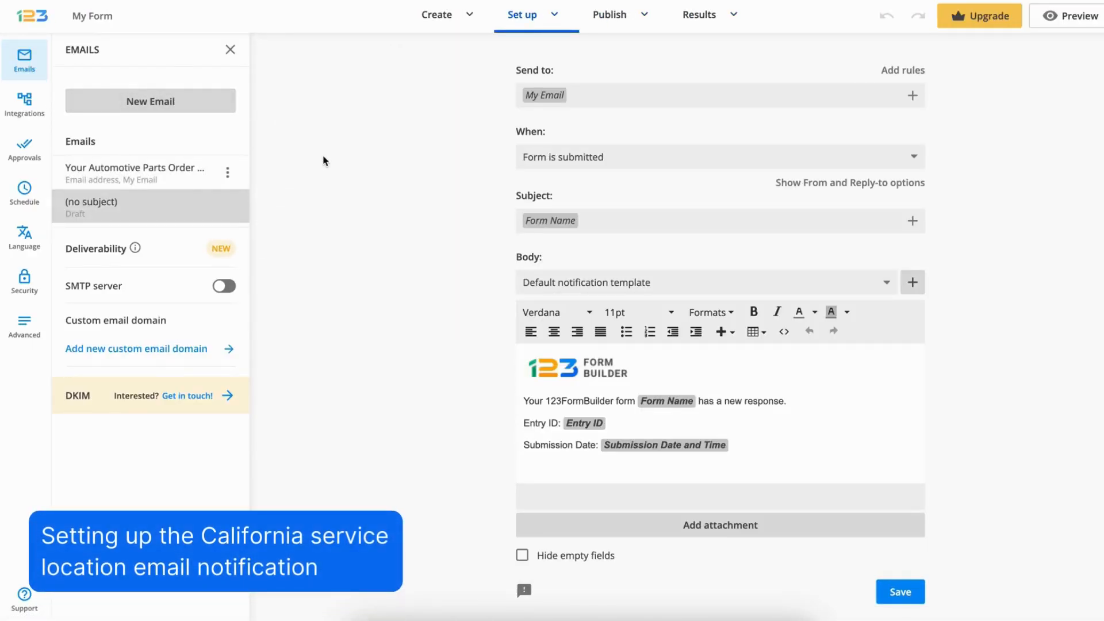
left_click(638, 97)
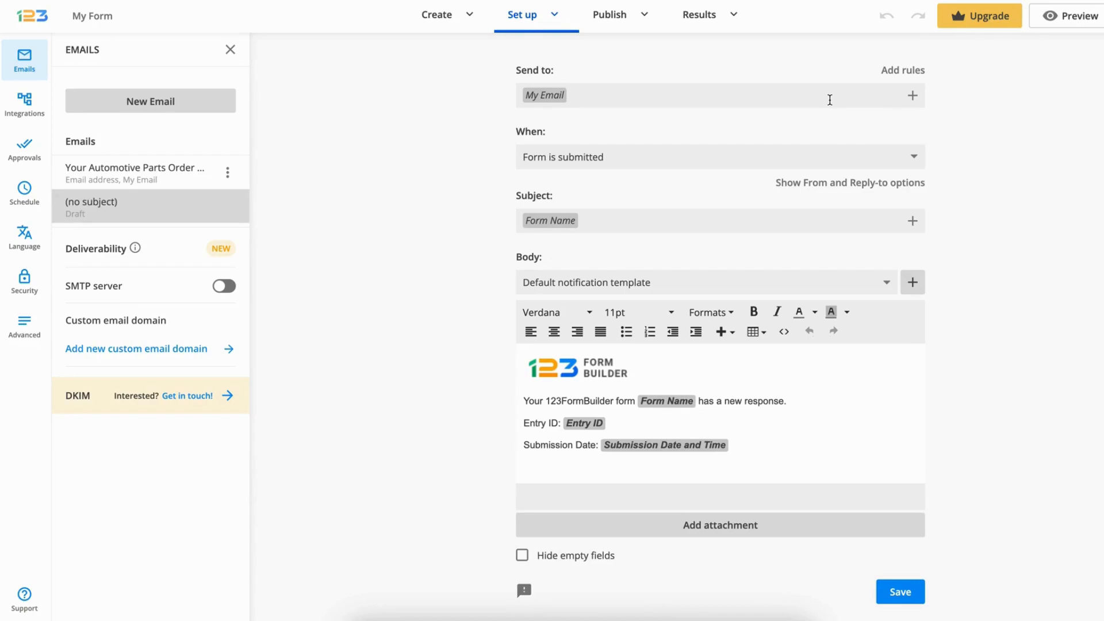
key("ctrl+v")
key("Return")
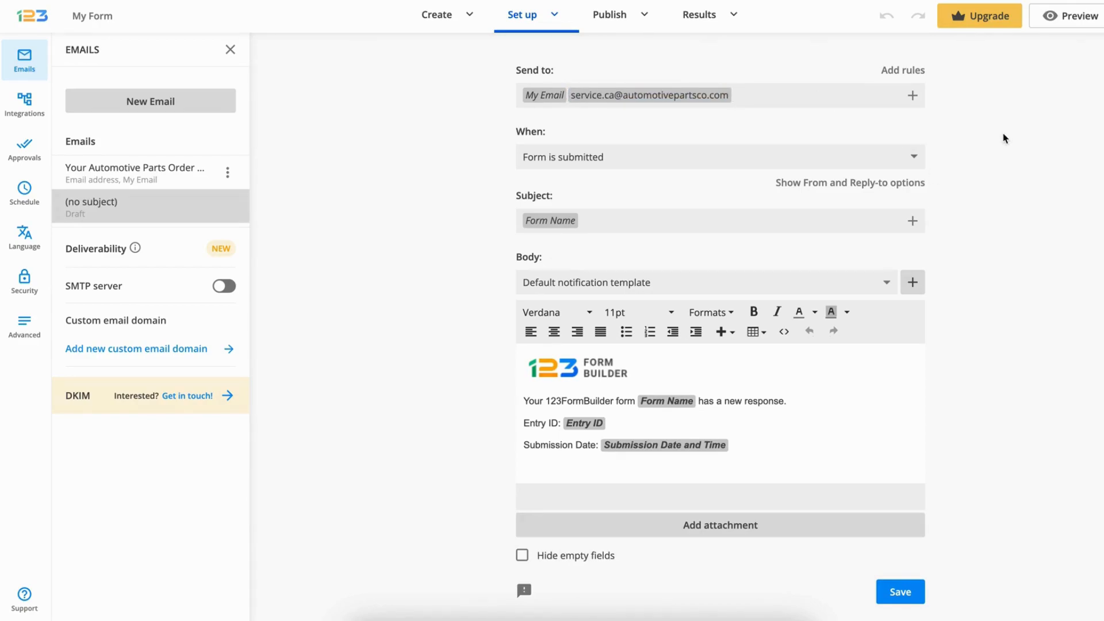
Set the subject of the new notification email to "New Order Received"
triple_click(853, 220)
type("New Order Received")
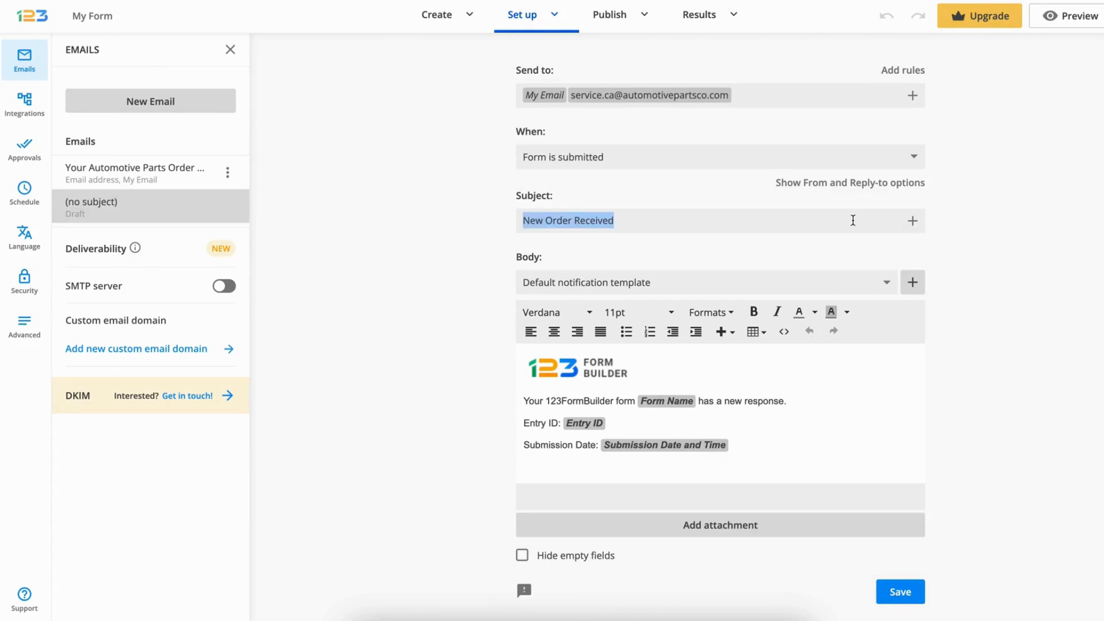
left_click(853, 221)
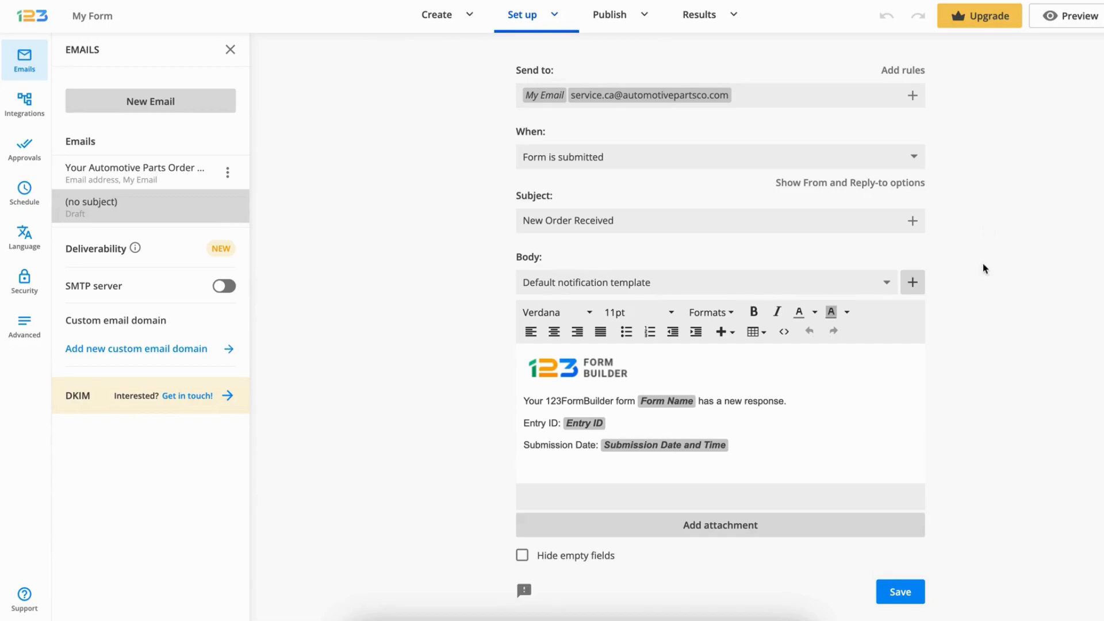
Replace the default email body with the greeting "To the Team at" followed by the Delivery Location field and a comma
left_click(892, 365)
key("ctrl+a")
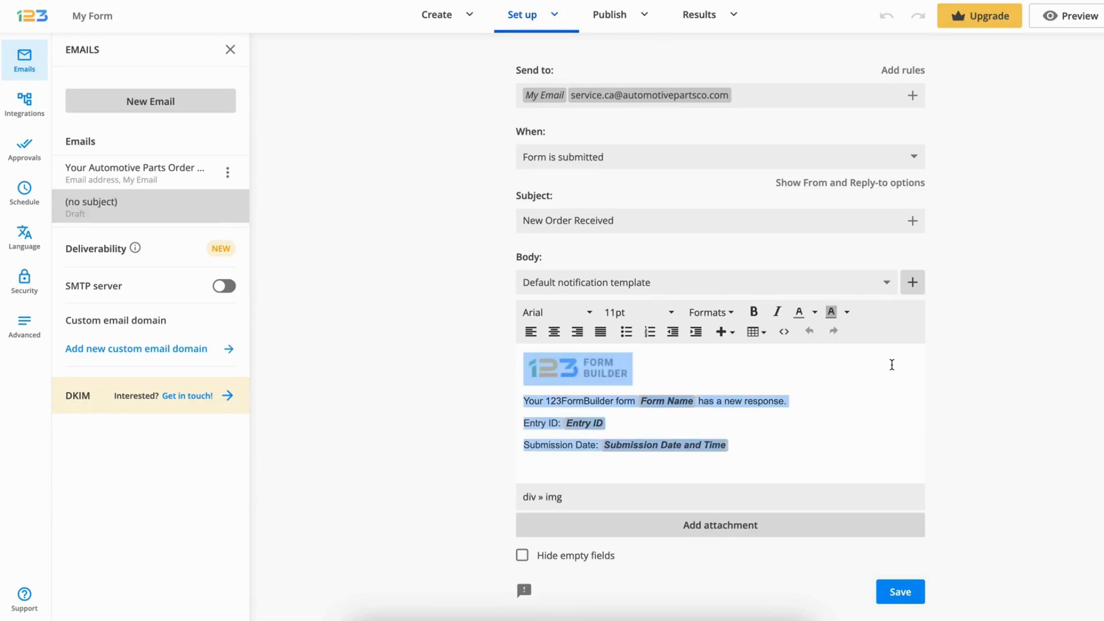
key("BackSpace")
type("To the Team at")
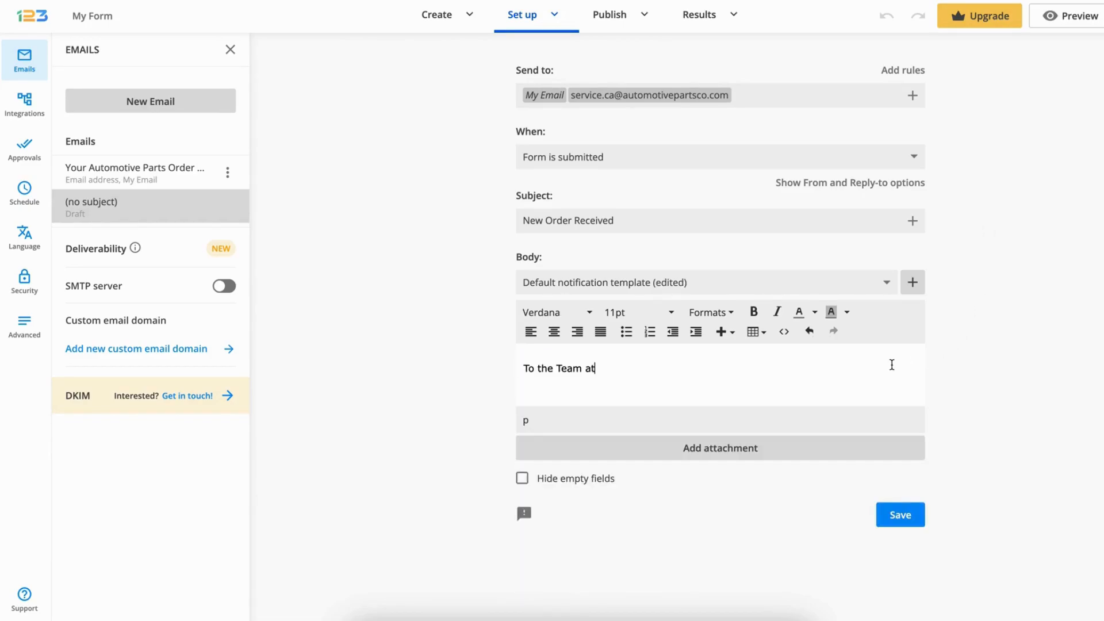
left_click(913, 288)
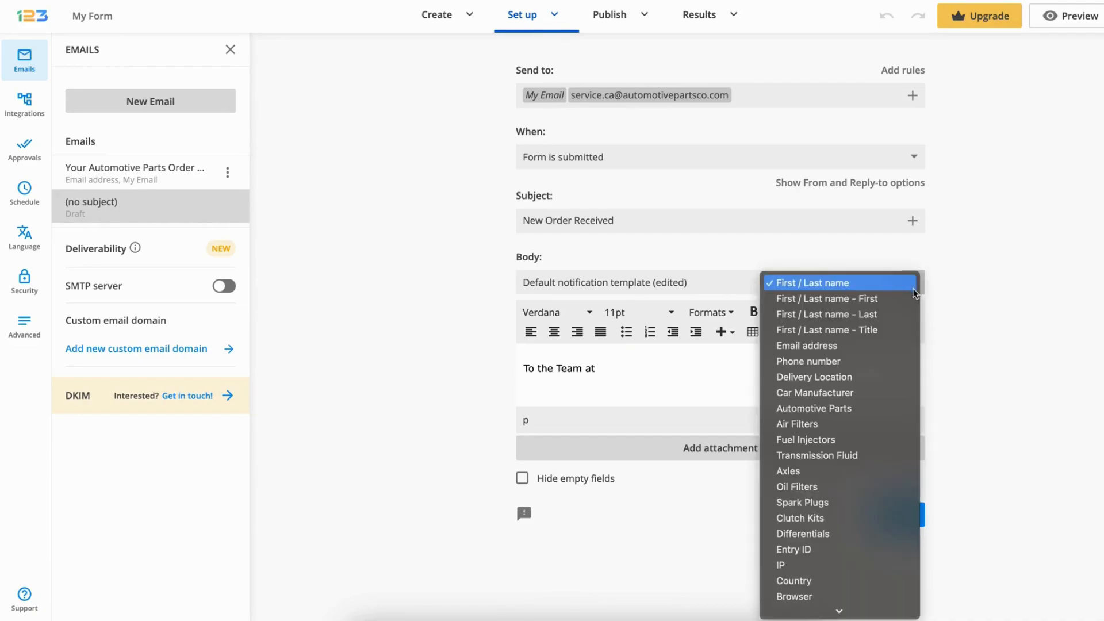
left_click(891, 378)
type(",")
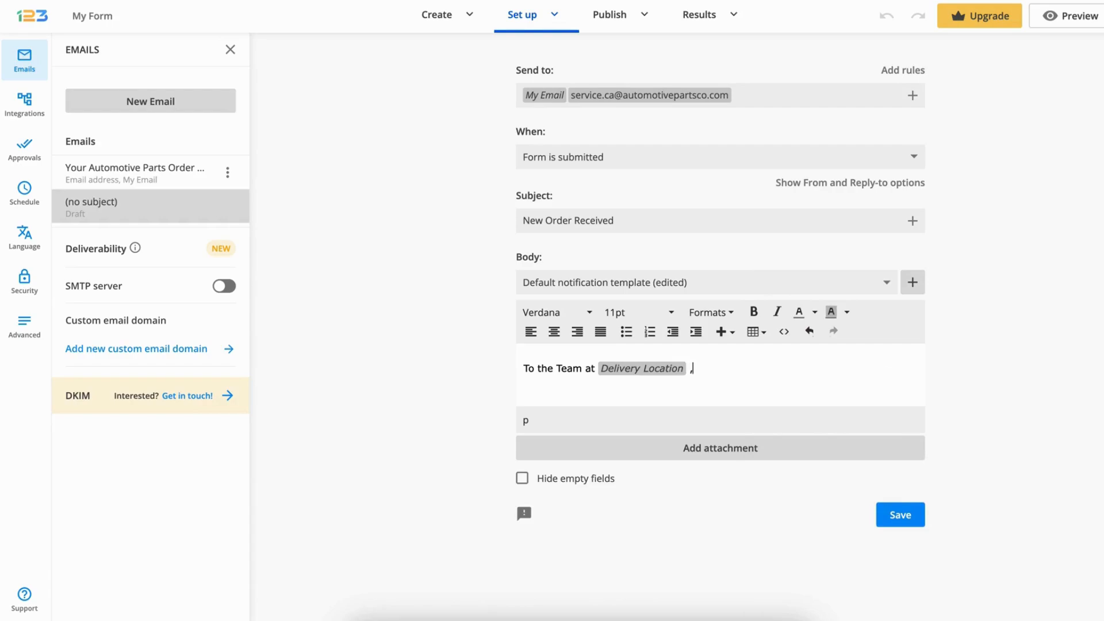
key("Return")
key("Return")
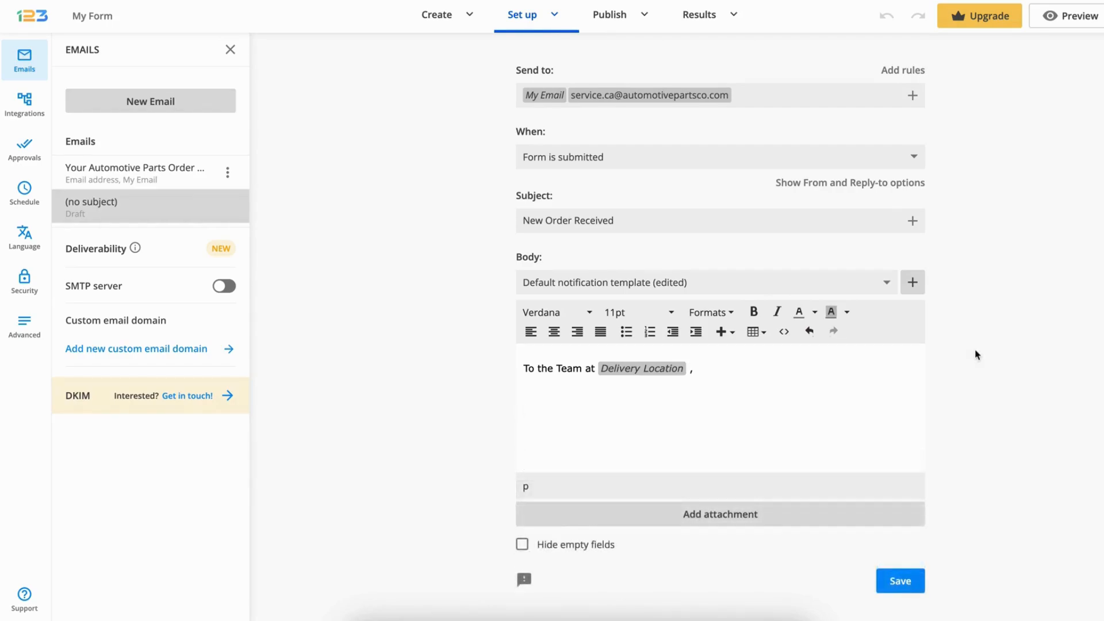
Add "We have received a new order from a buyer. Below are the details of the parts ordered:" followed by the Payment Summary field
type("We have received a new order from a buyer. Below are the details of the parts ordered:")
key("Return")
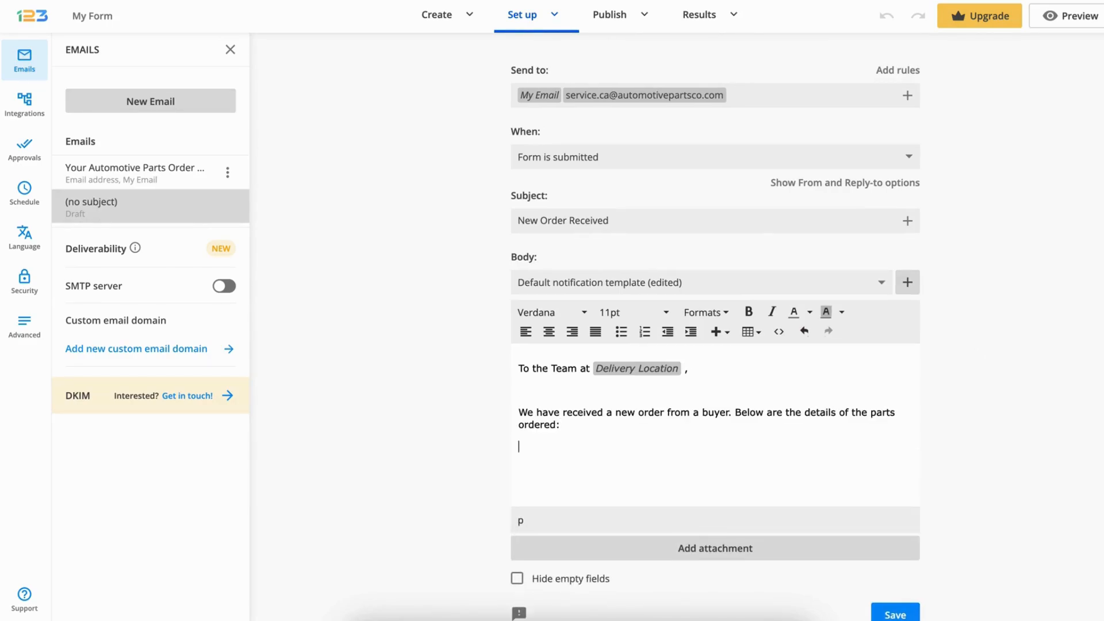
left_click(906, 282)
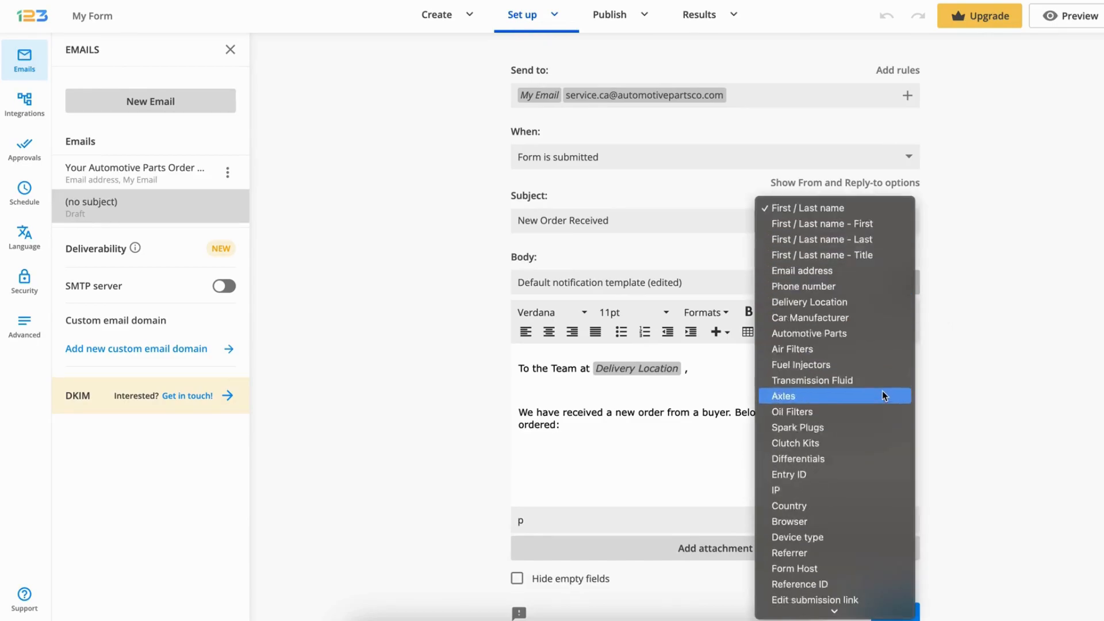
scroll(879, 404, "down", 5)
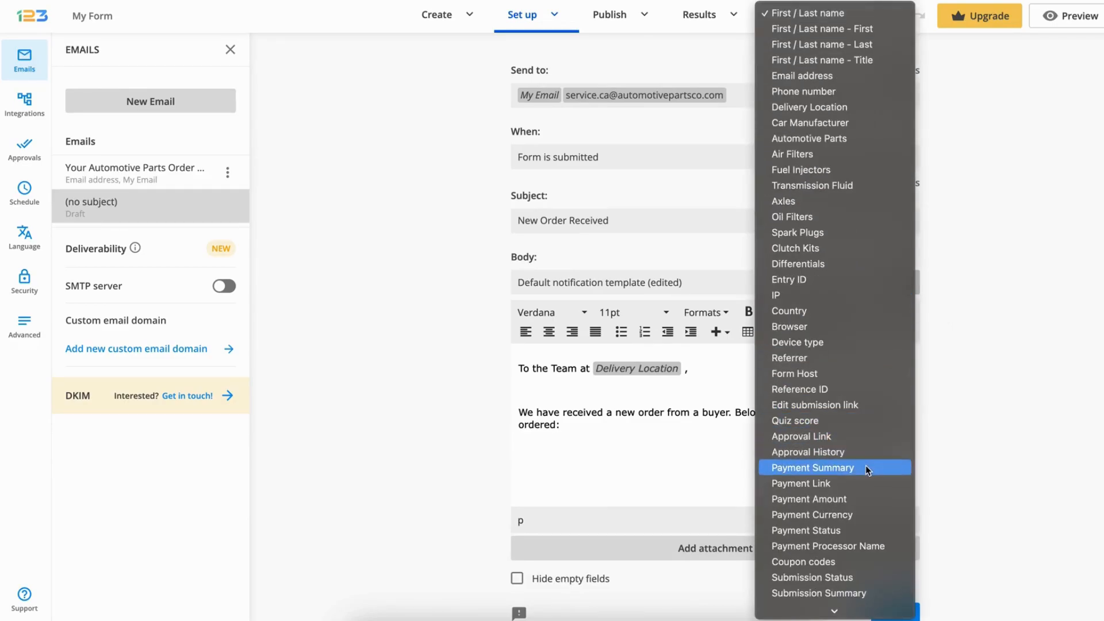
left_click(867, 468)
key("Return")
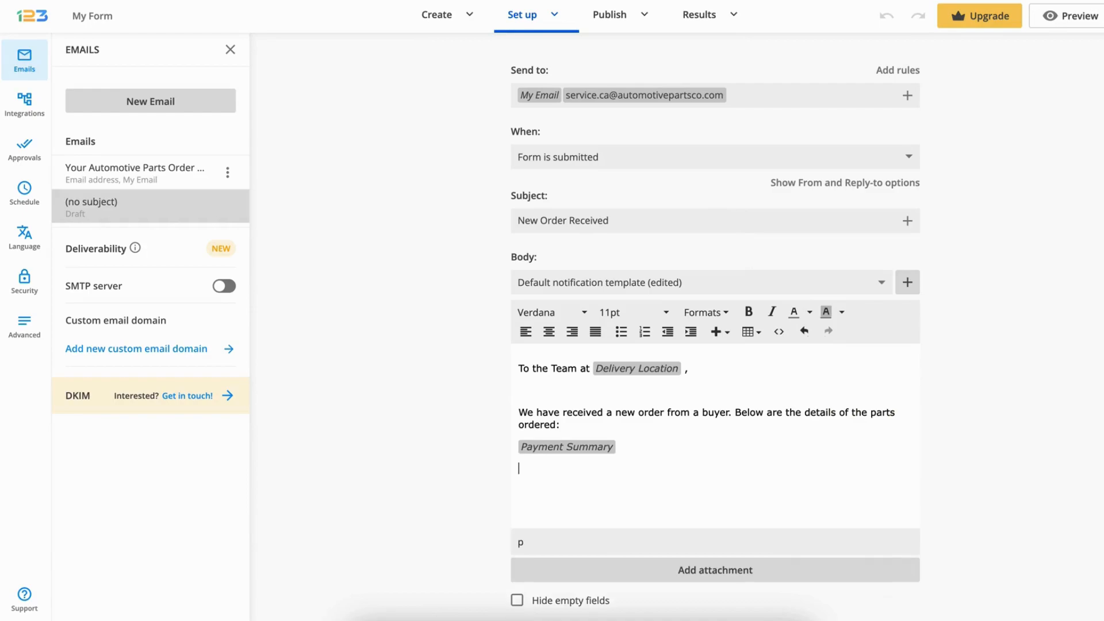
key("Return")
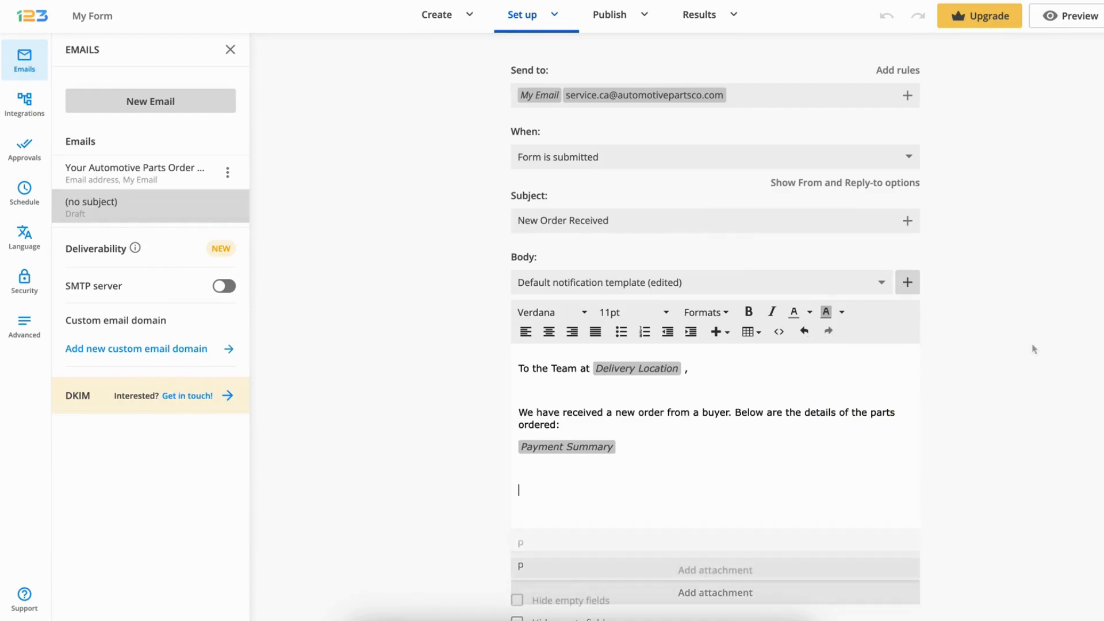
Add the heading "Buyer Information:" below the payment summary and insert a table with two columns and four rows under it
type("Buyer Information:")
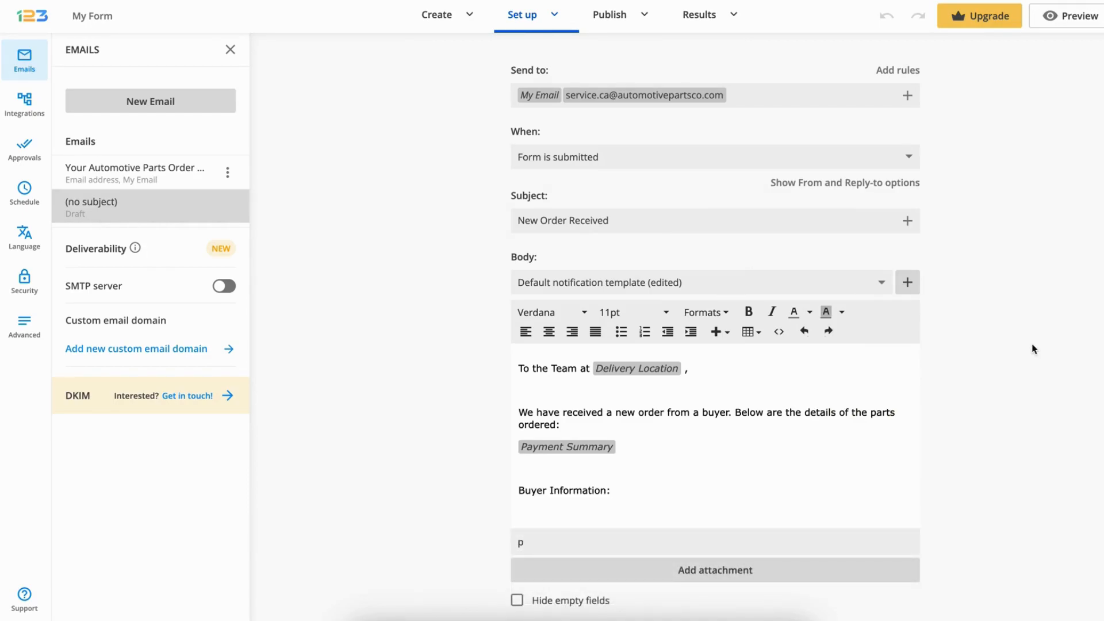
key("Return")
left_click(751, 332)
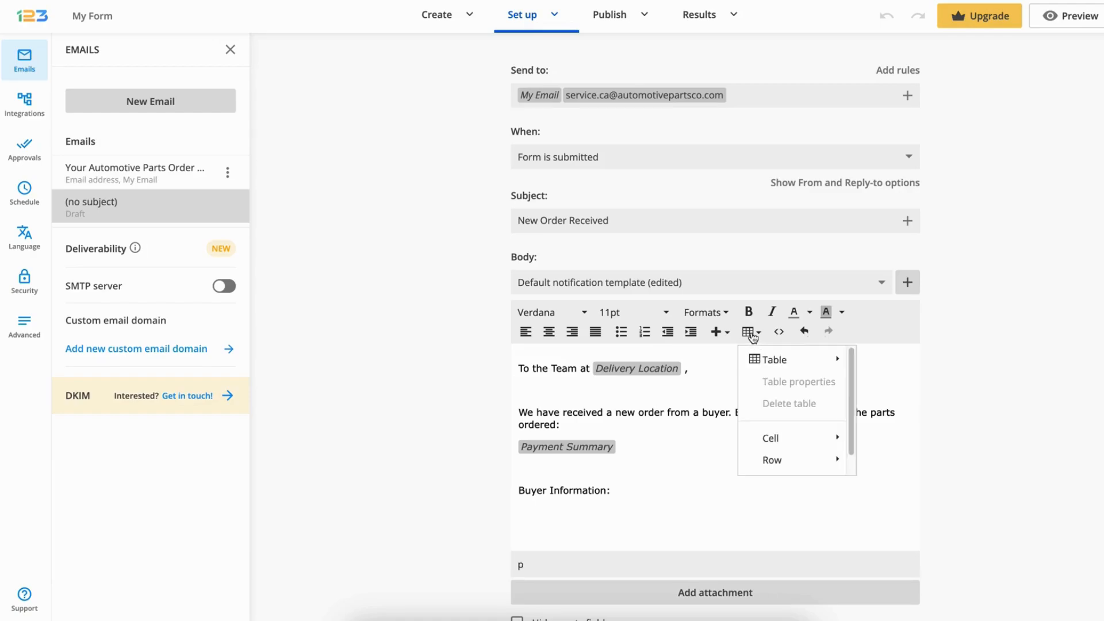
mouse_move(778, 359)
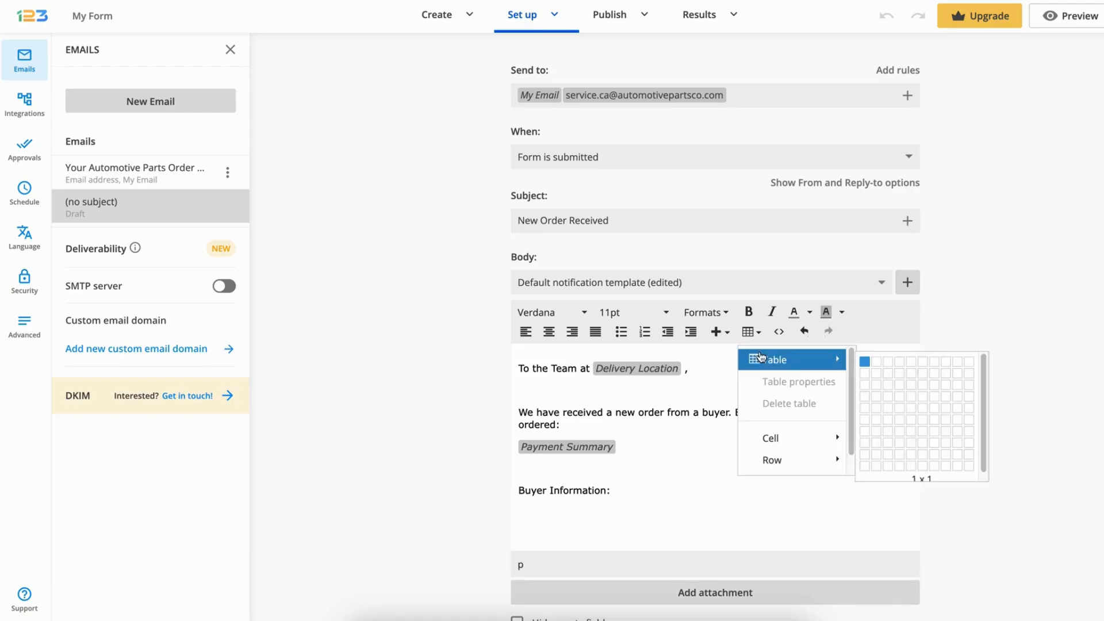
left_click(881, 399)
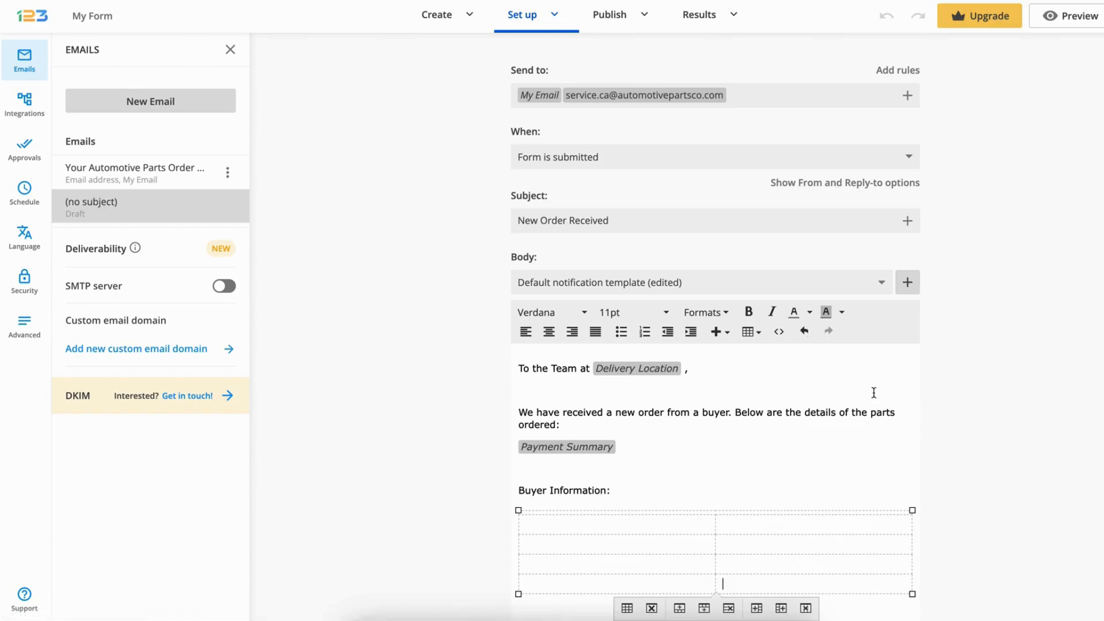
Label the table rows First Name, Last Name, Email and Phone Number, and narrow the label column to fit its text
scroll(828, 489, "down", 2)
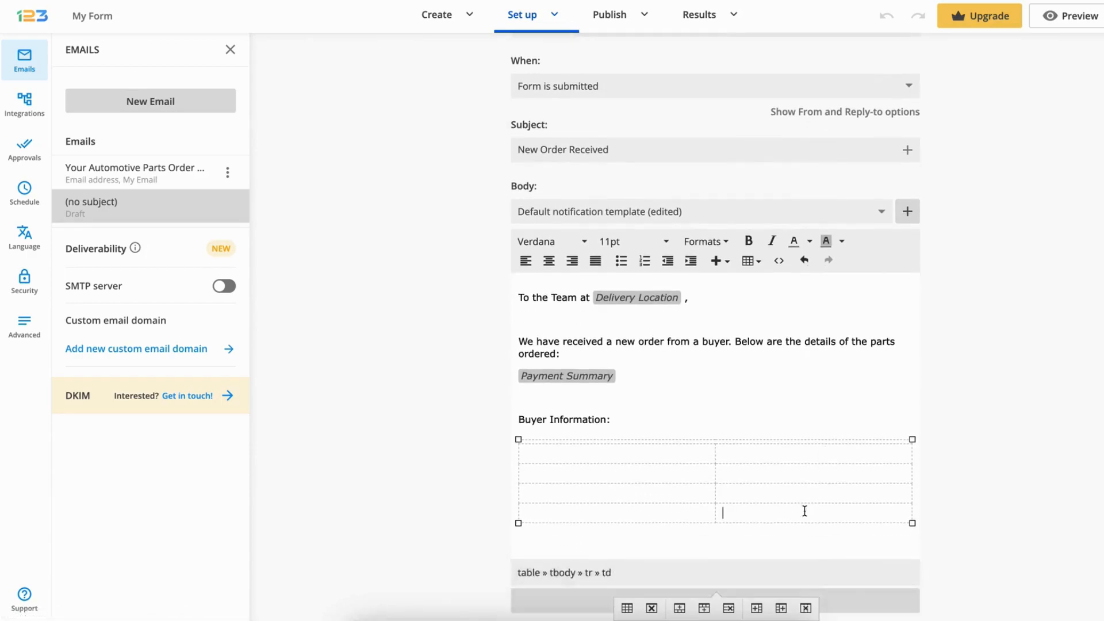
left_click(706, 452)
type("First Na")
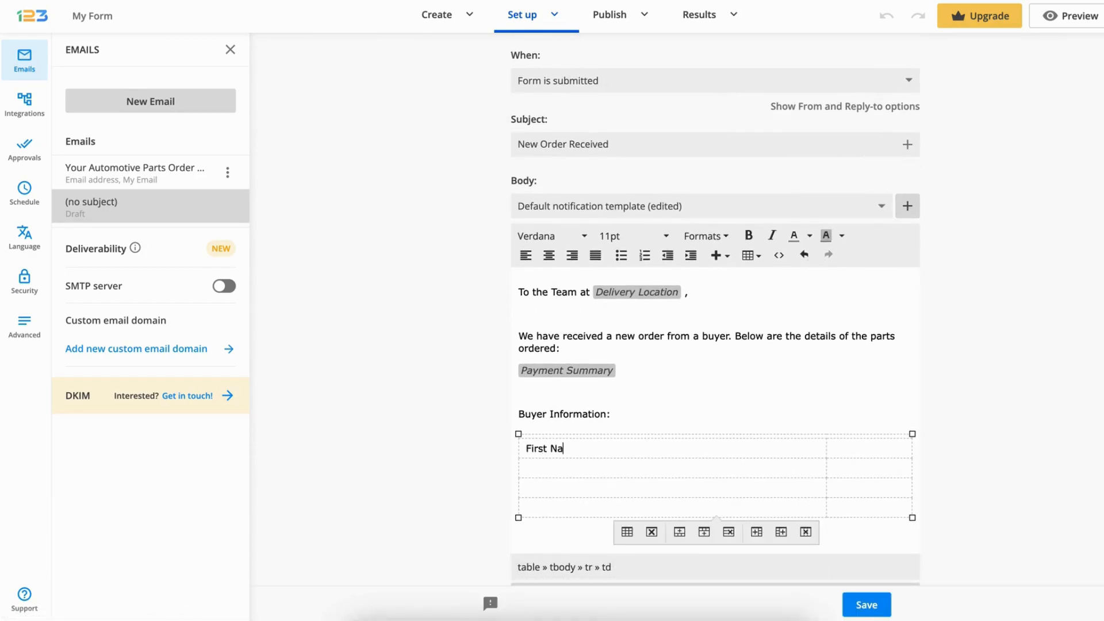
type("me Las")
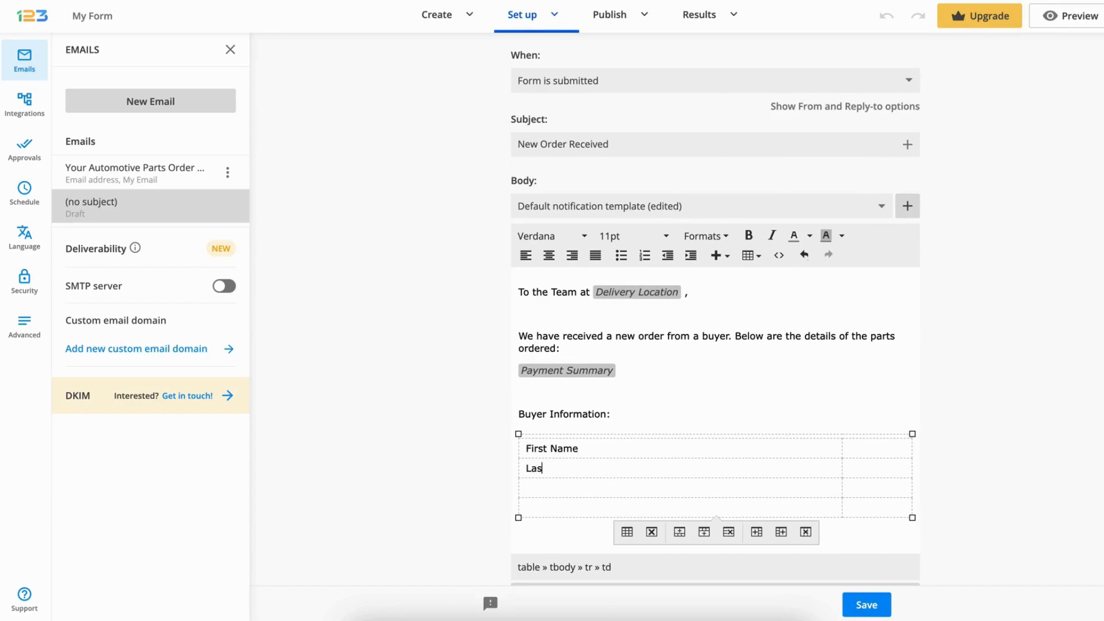
type("t Name")
left_click(597, 493)
type("Email")
left_click(573, 505)
type("Phone Number")
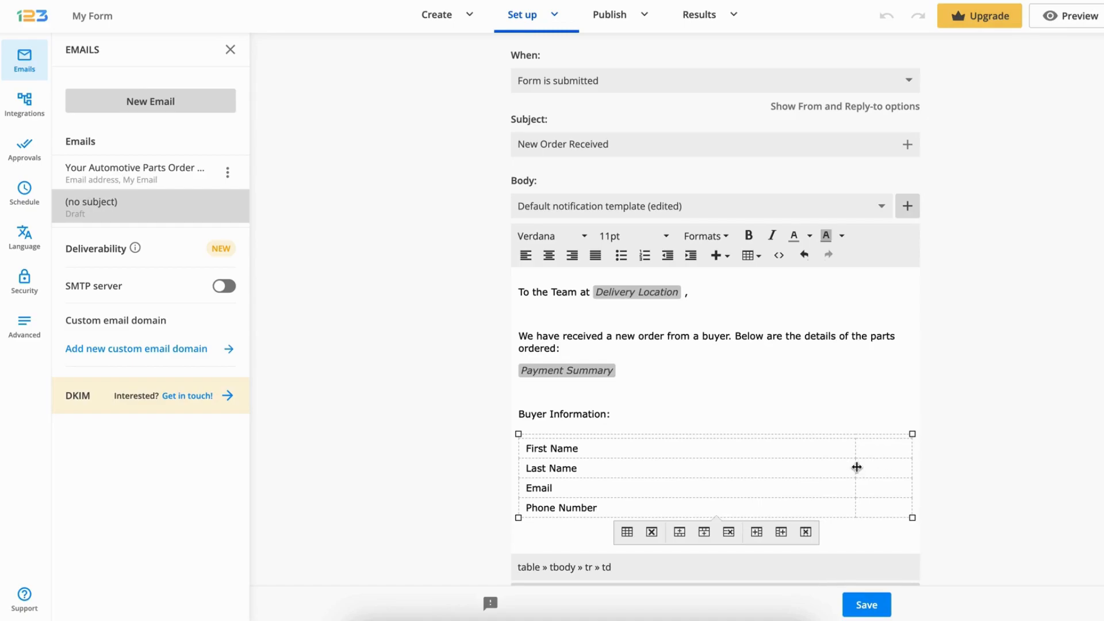
left_click_drag(856, 467, 614, 470)
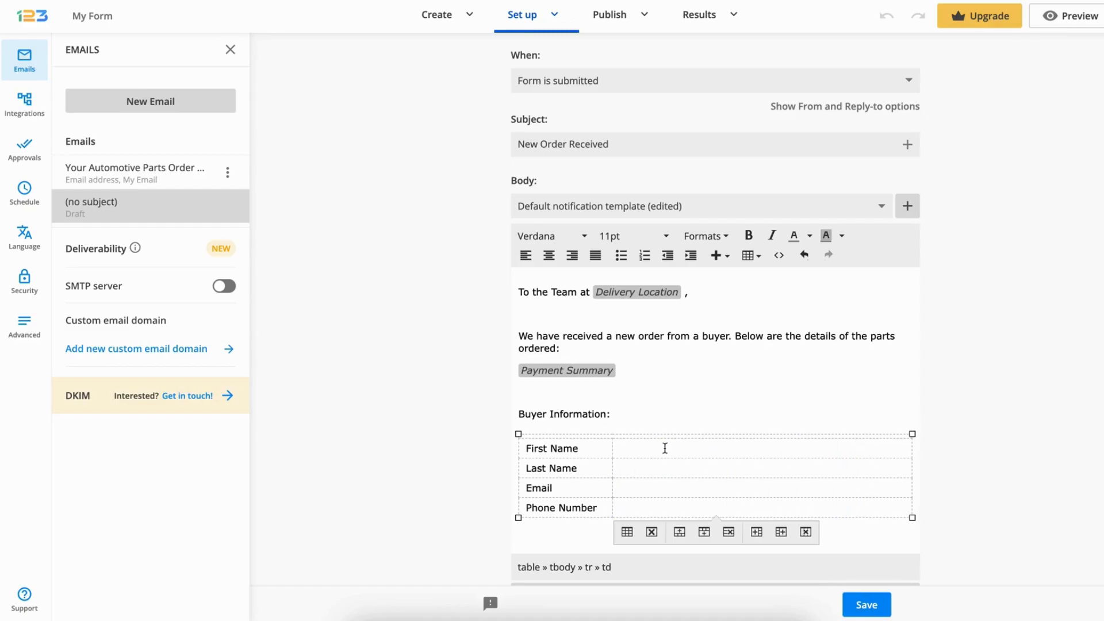
Insert the first name, last name, Email address and Phone number form fields beside their matching labels in the buyer table
left_click(908, 206)
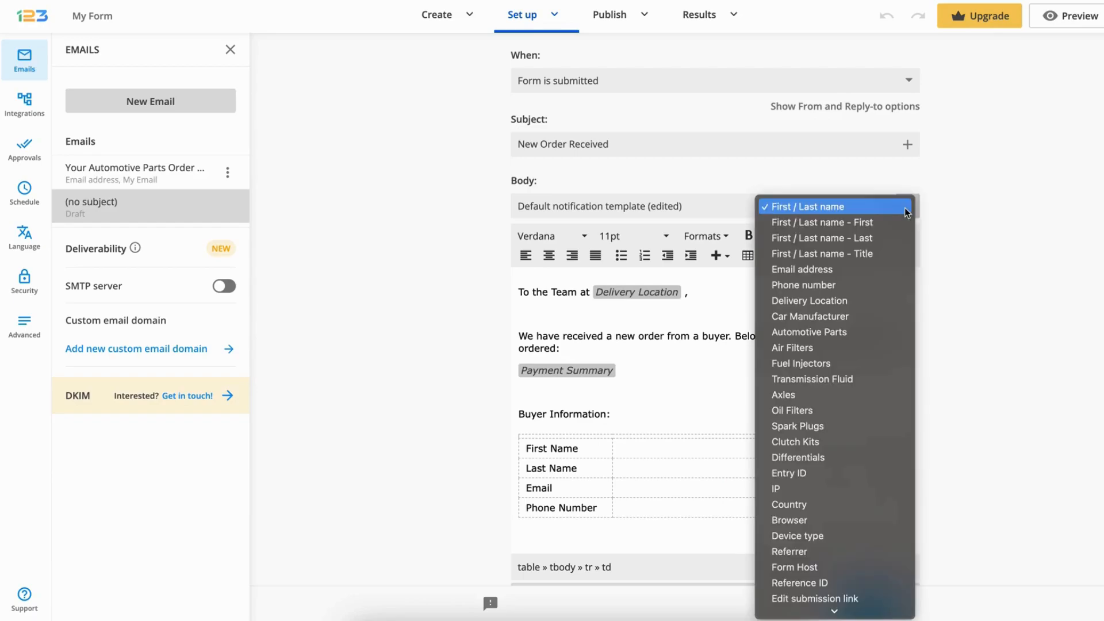
left_click(897, 222)
left_click(754, 469)
left_click(907, 206)
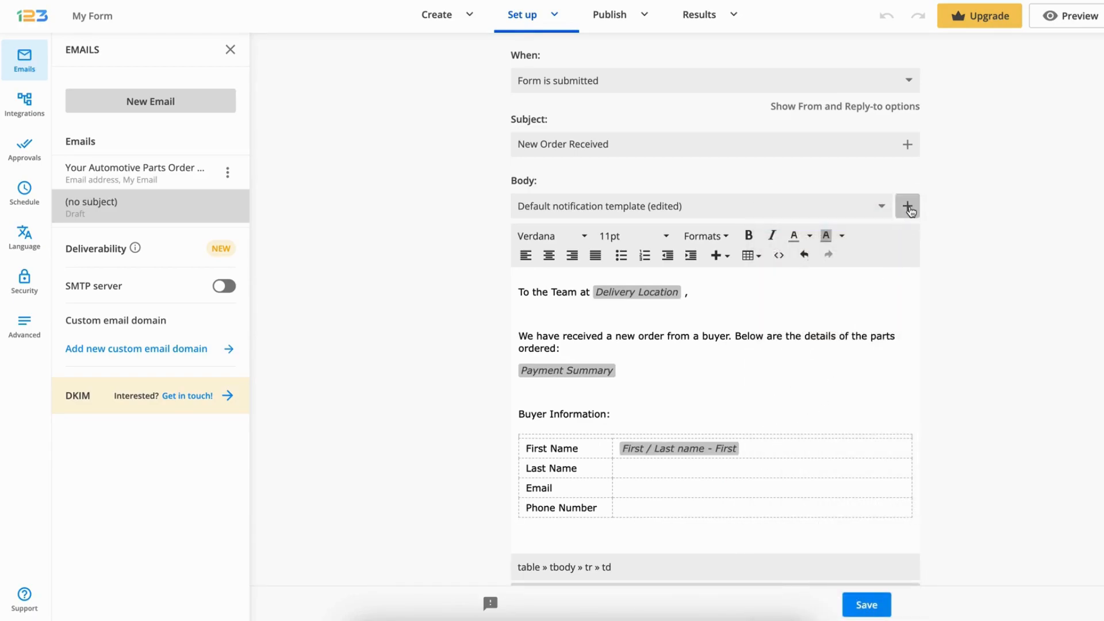
left_click(904, 239)
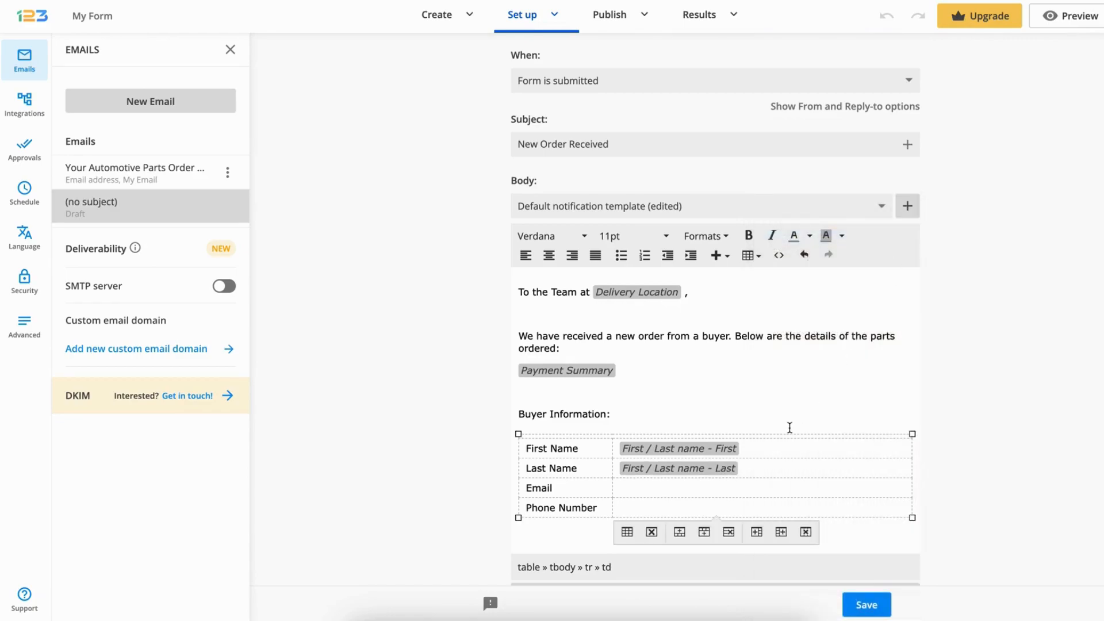
left_click(907, 208)
left_click(879, 268)
left_click(680, 506)
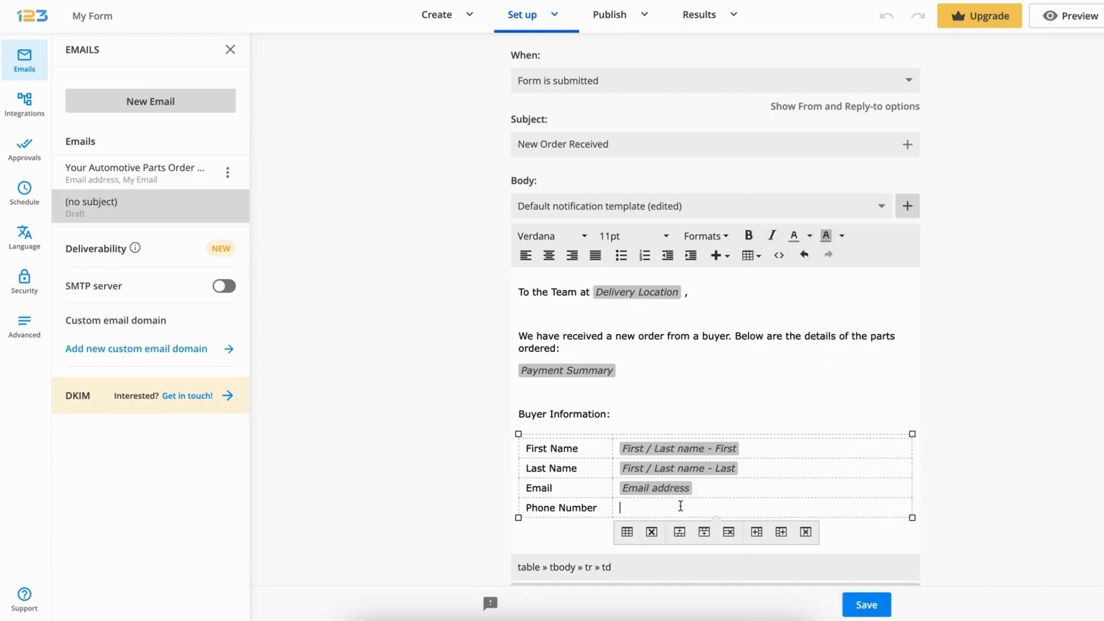
left_click(907, 206)
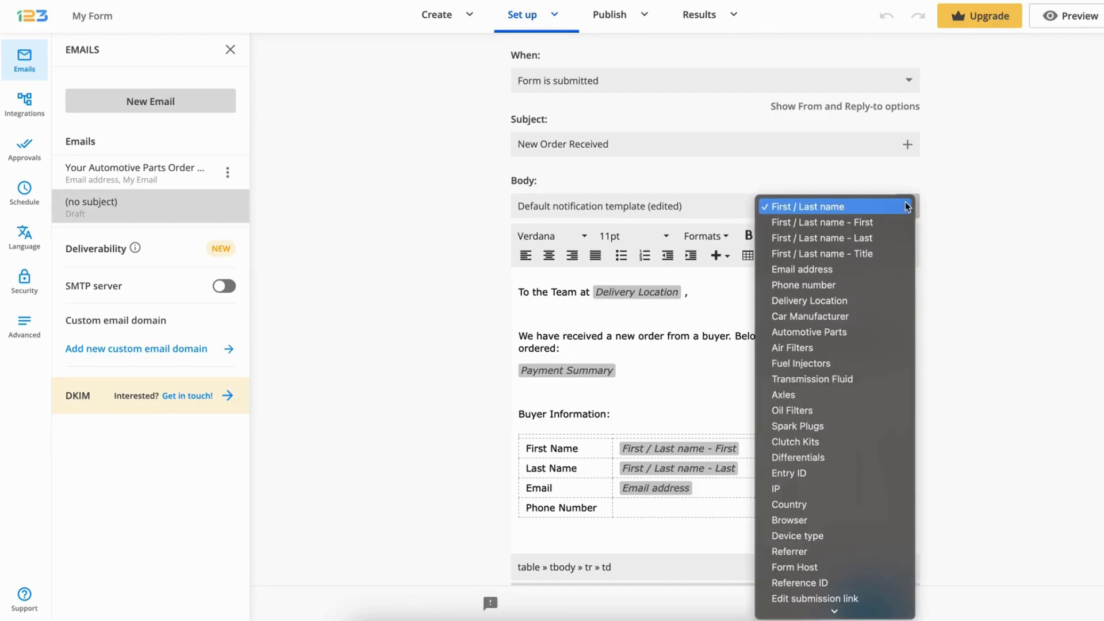
left_click(880, 284)
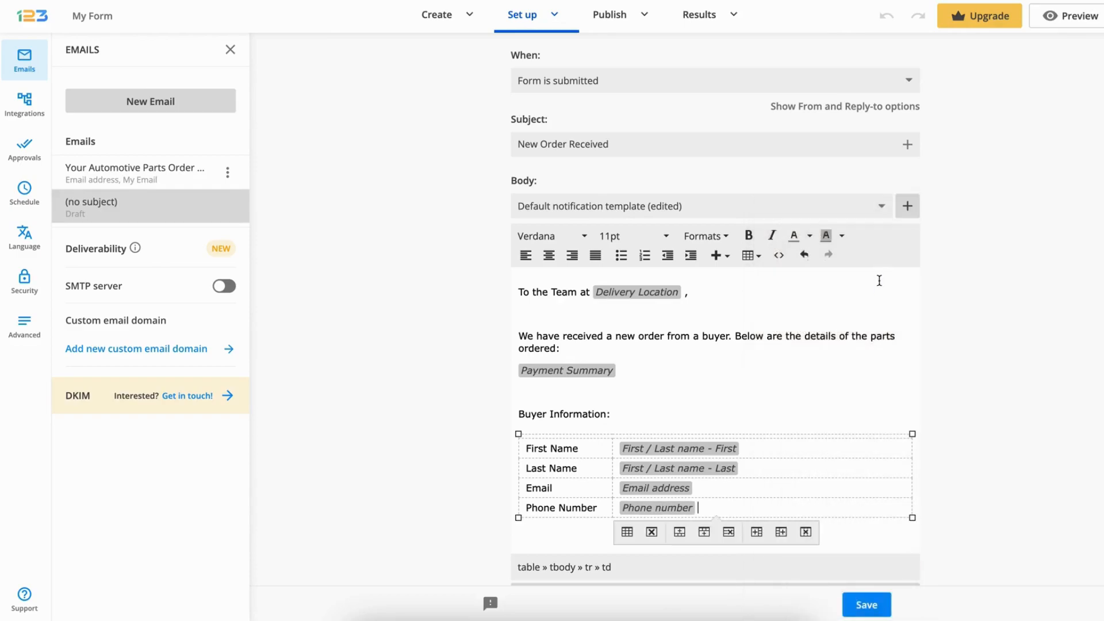
Below the table, add a paragraph asking to have the parts ready for delivery and installation and to get in touch with any questions
scroll(822, 341, "down", 1)
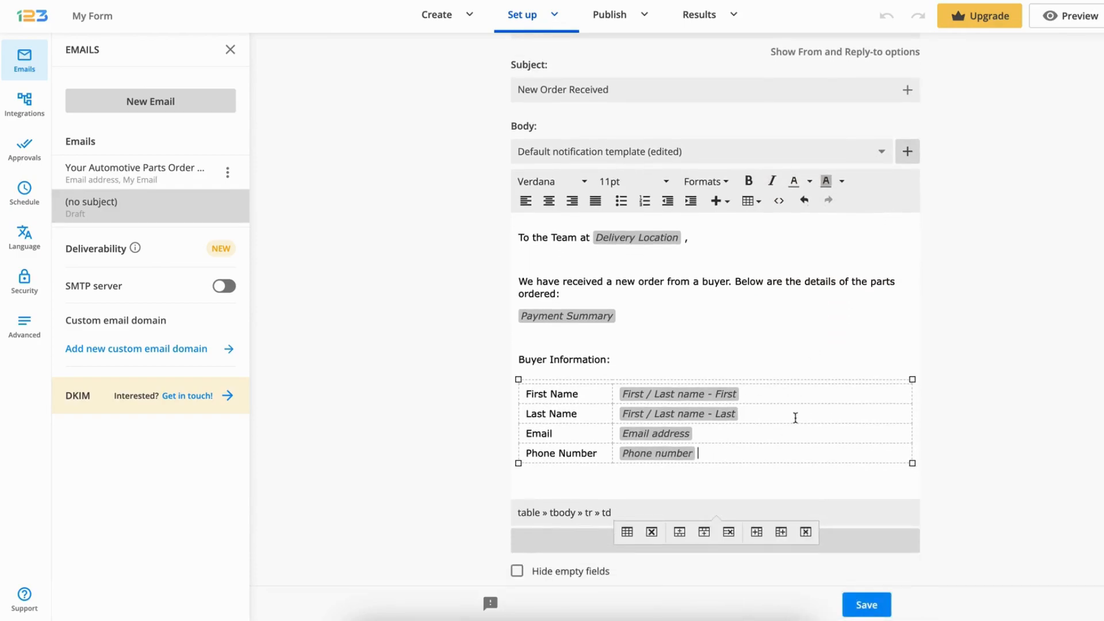
left_click(765, 474)
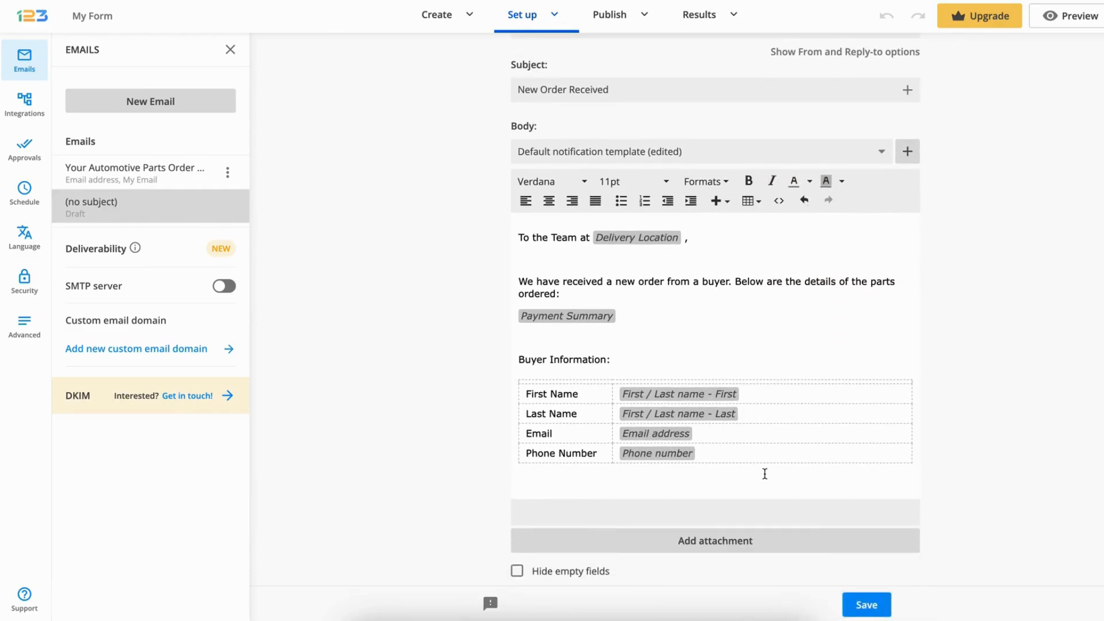
key("Return")
key("Return")
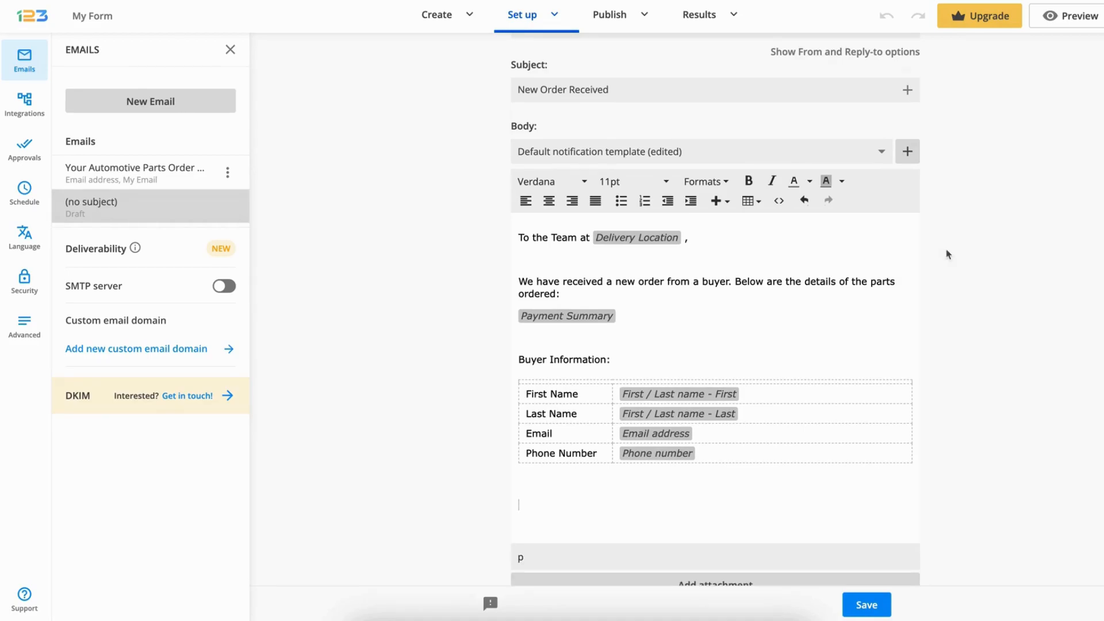
type("Please ensure these parts are ready for delivery and installation at the specified service location. If you have any questions or need further information, please contact us.")
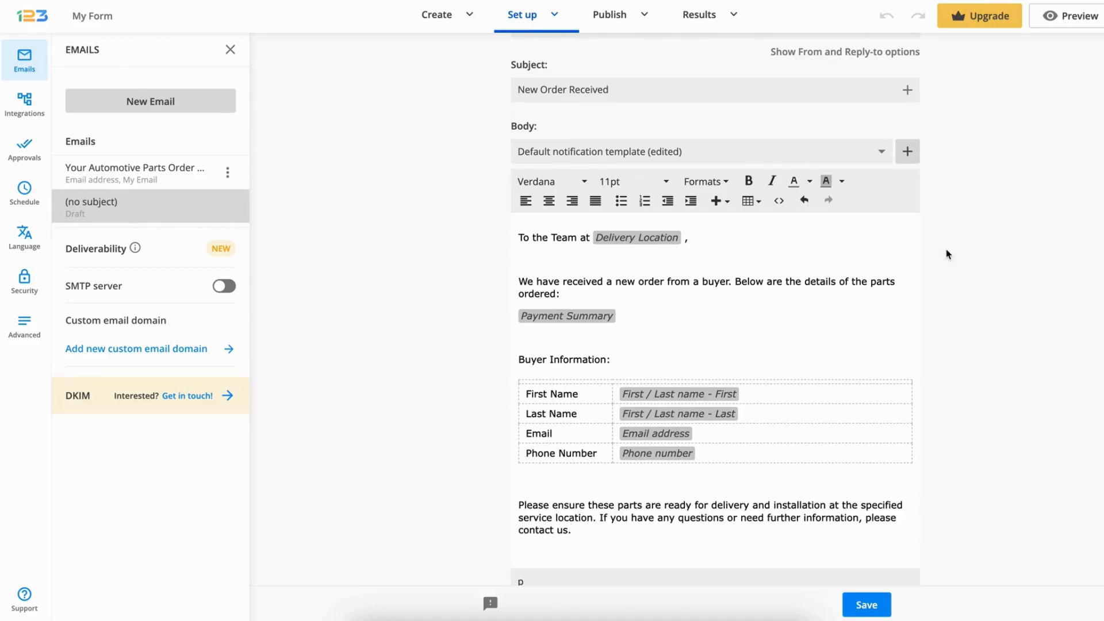
Close the message with "Thank you for your prompt attention to this order." and the sign-off "Best regards, Automotive Parts", and save the email
key("Return")
key("Return")
type("Thank you for your prompt attention to this order.")
scroll(1026, 444, "down", 2)
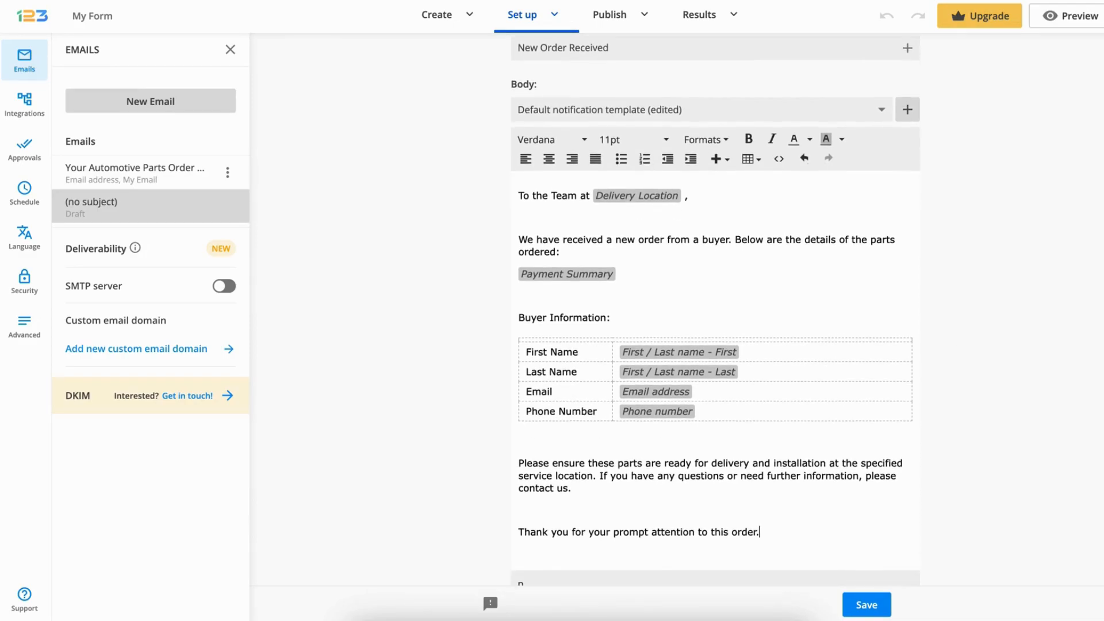
key("Return")
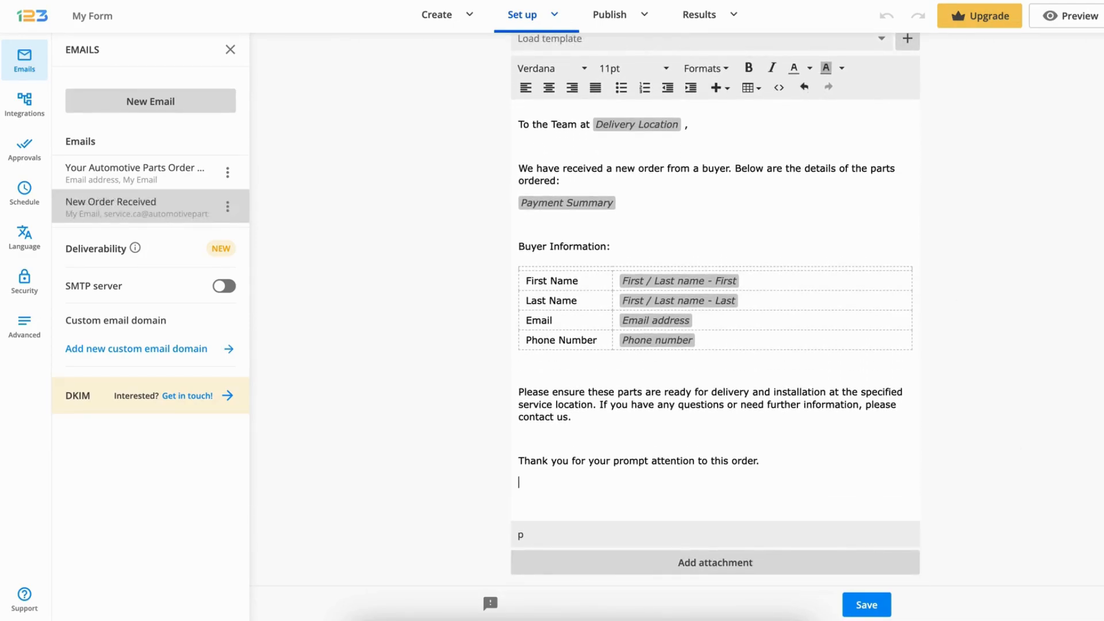
key("Return")
type("Best regards, Automotive Parts")
left_click(867, 606)
Duplicate the "New Order Received" notification email
scroll(856, 500, "down", 1)
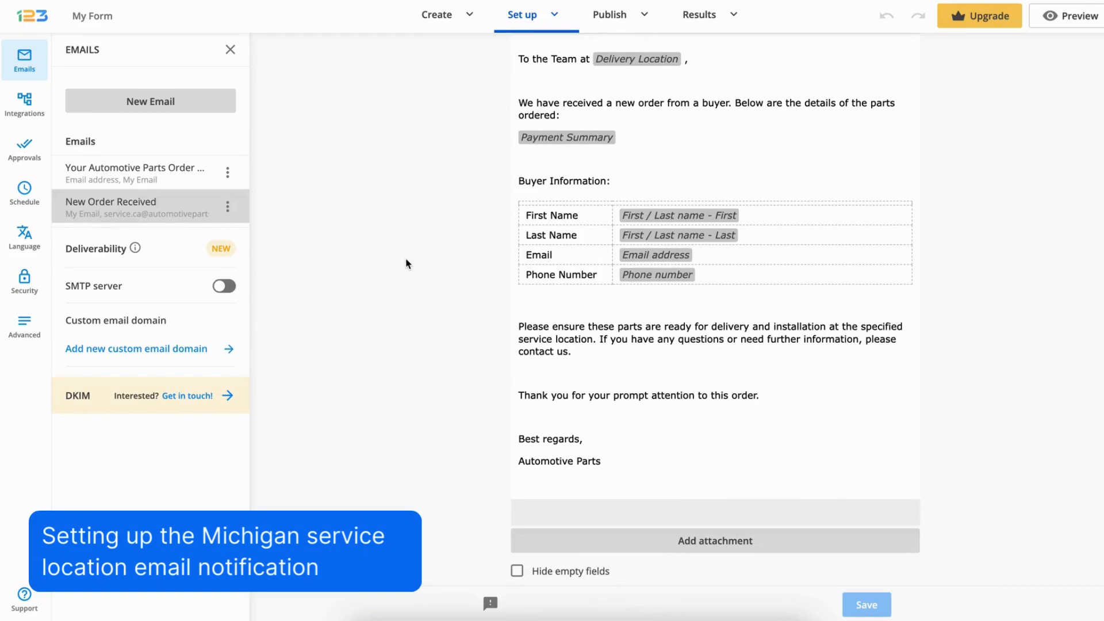
left_click(228, 207)
left_click(212, 262)
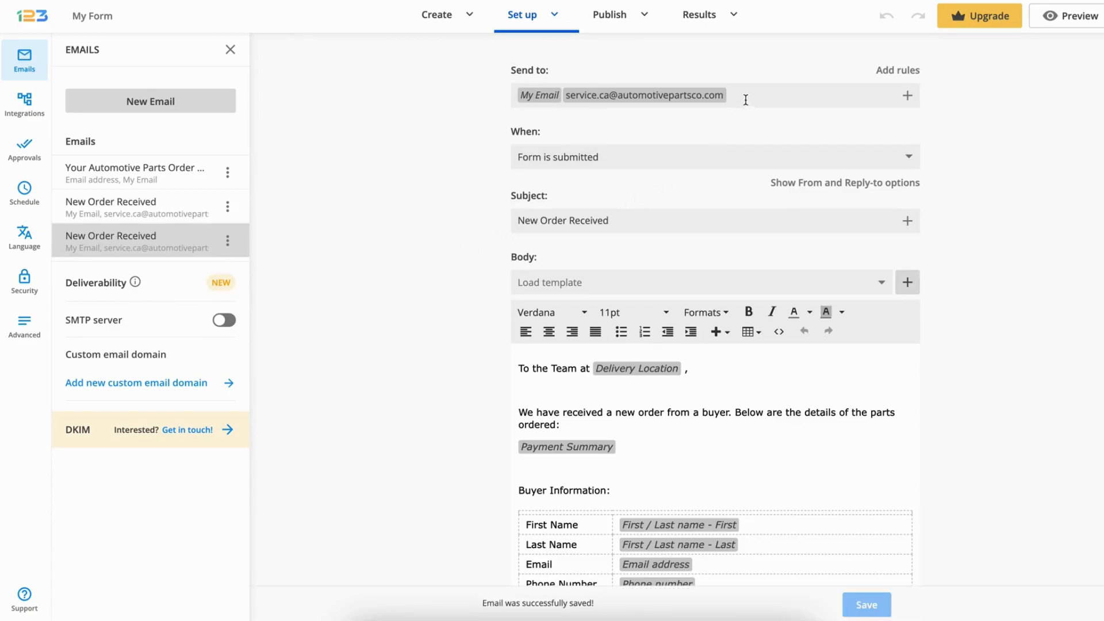
Replace the California service address in the duplicate's recipients with the Michigan service location's email address, and save the email
key("BackSpace")
key("super+v")
key("Return")
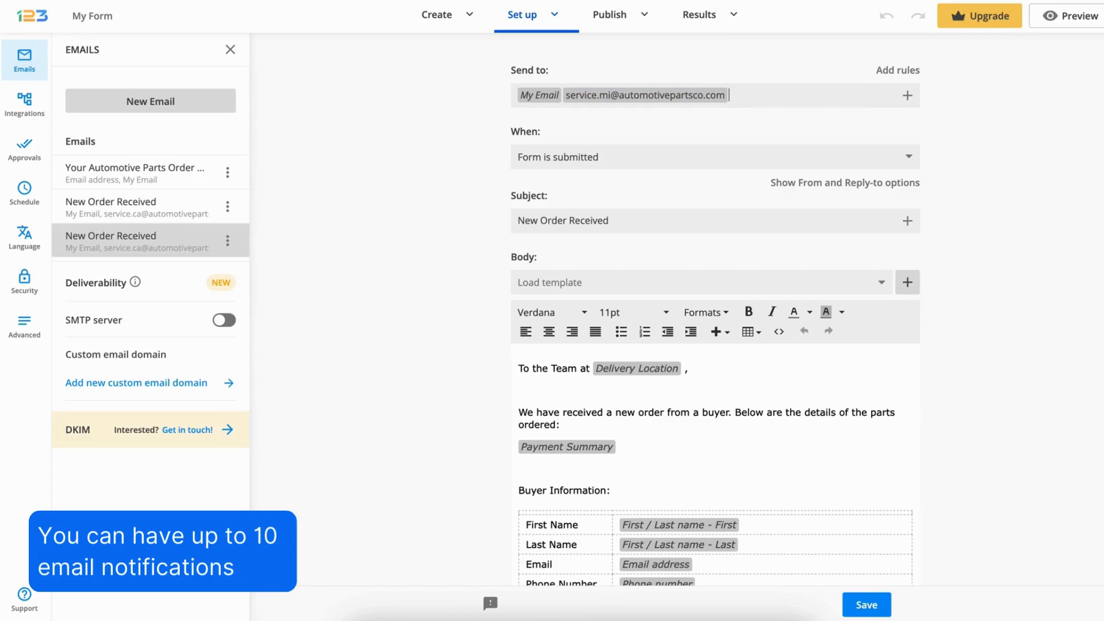
left_click(867, 607)
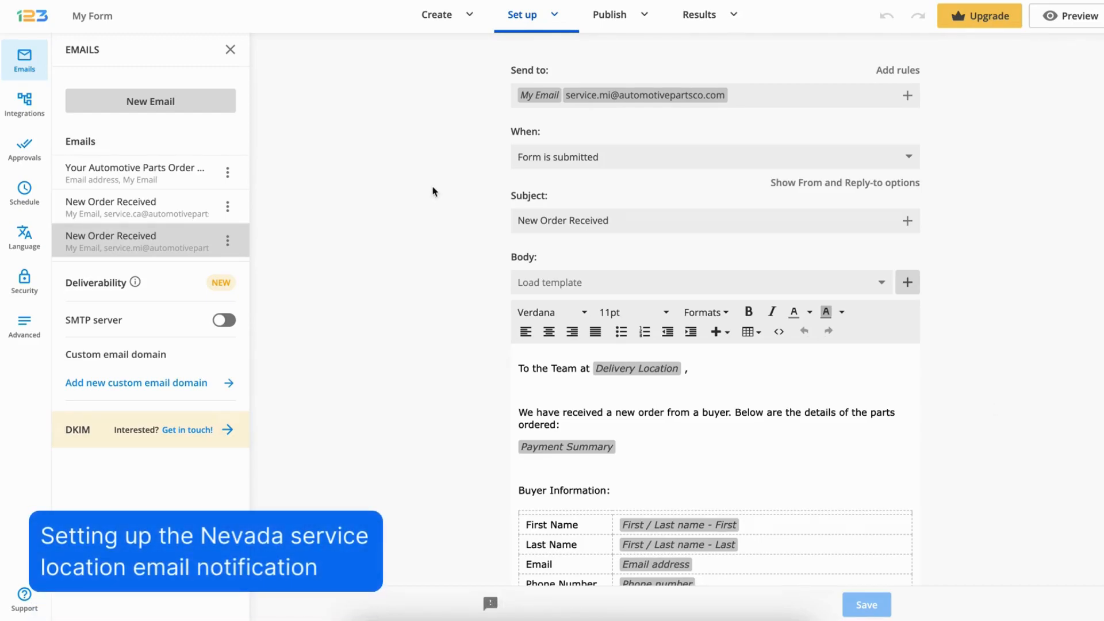
Duplicate the Michigan notification, replace its service address with the Nevada service location's email address, and save the copy
left_click(228, 241)
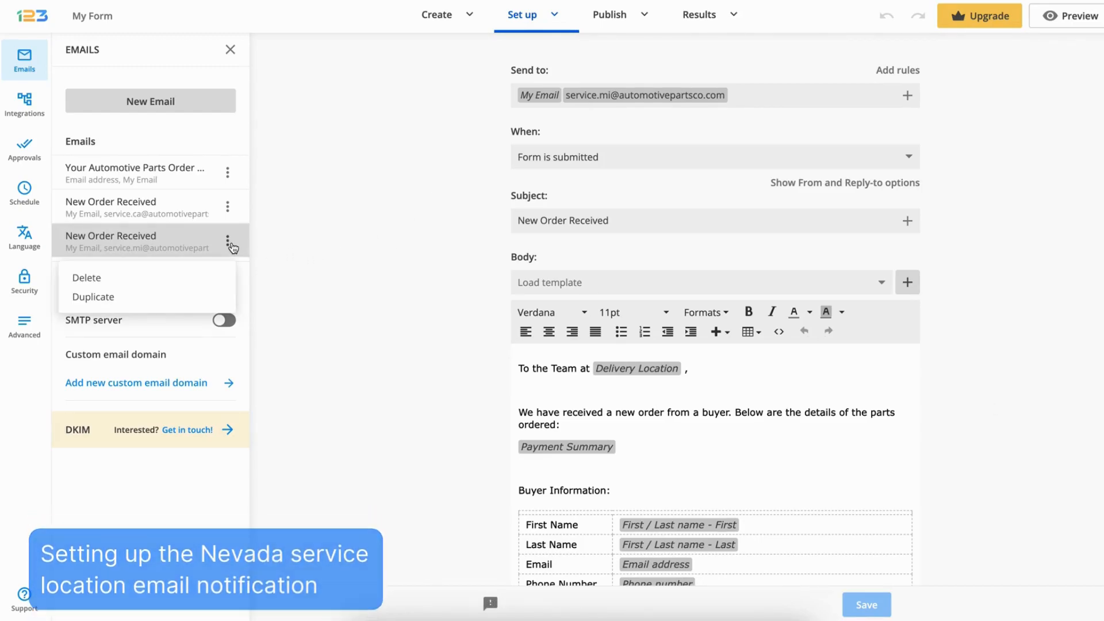
left_click(195, 288)
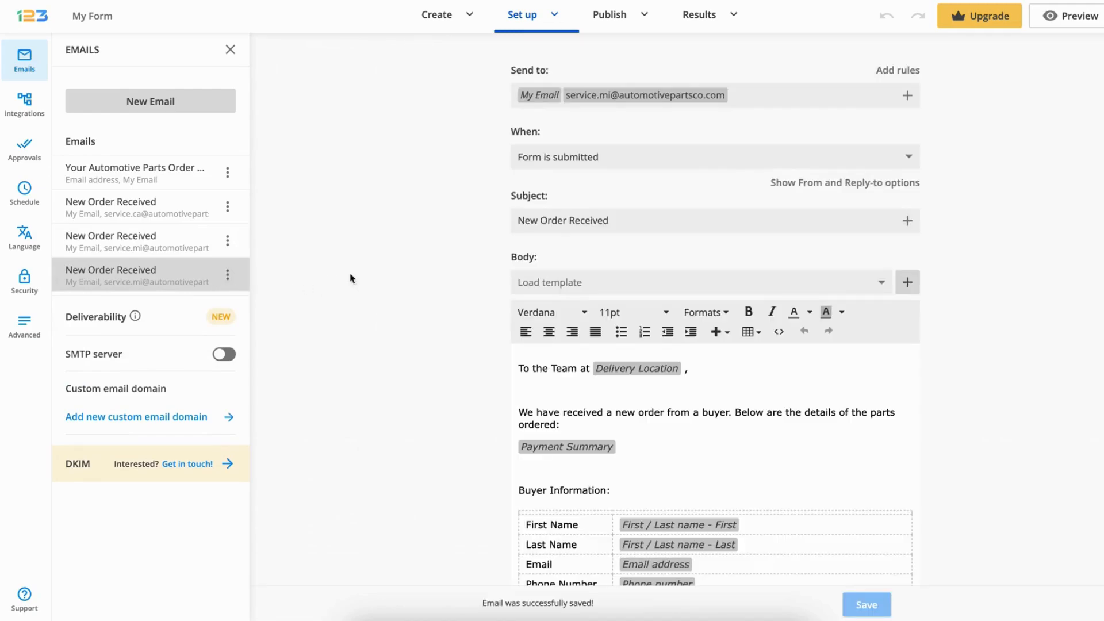
left_click(750, 96)
key("BackSpace")
key("ctrl+v")
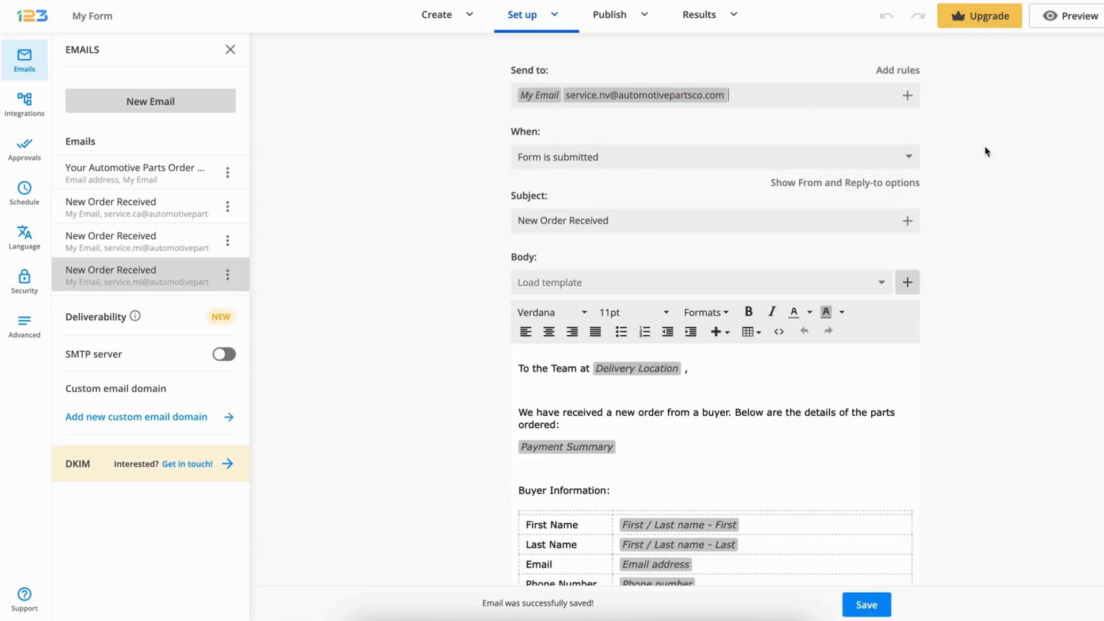
left_click(867, 605)
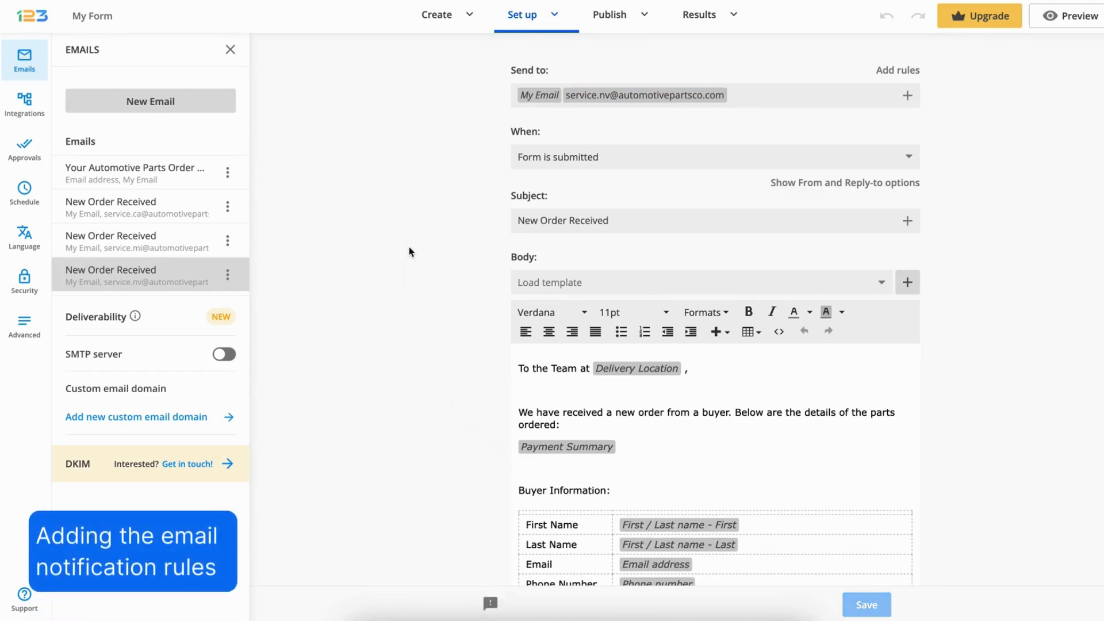
Add a rule to the California notification so it is sent only if Delivery Location is Pasadena, CA, and save the email
left_click(178, 210)
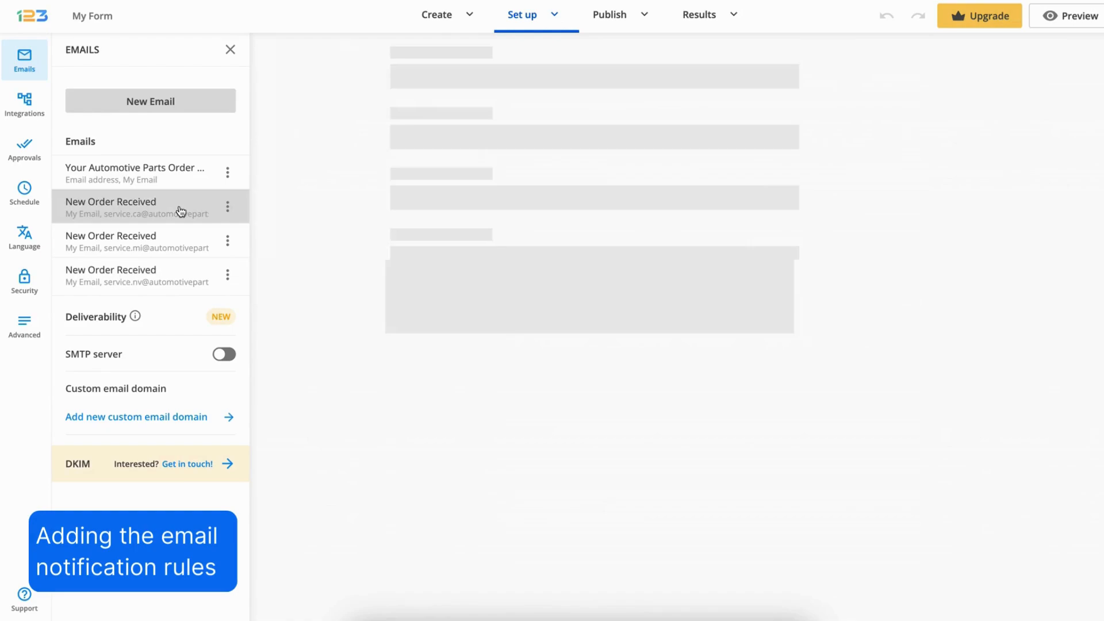
left_click(881, 70)
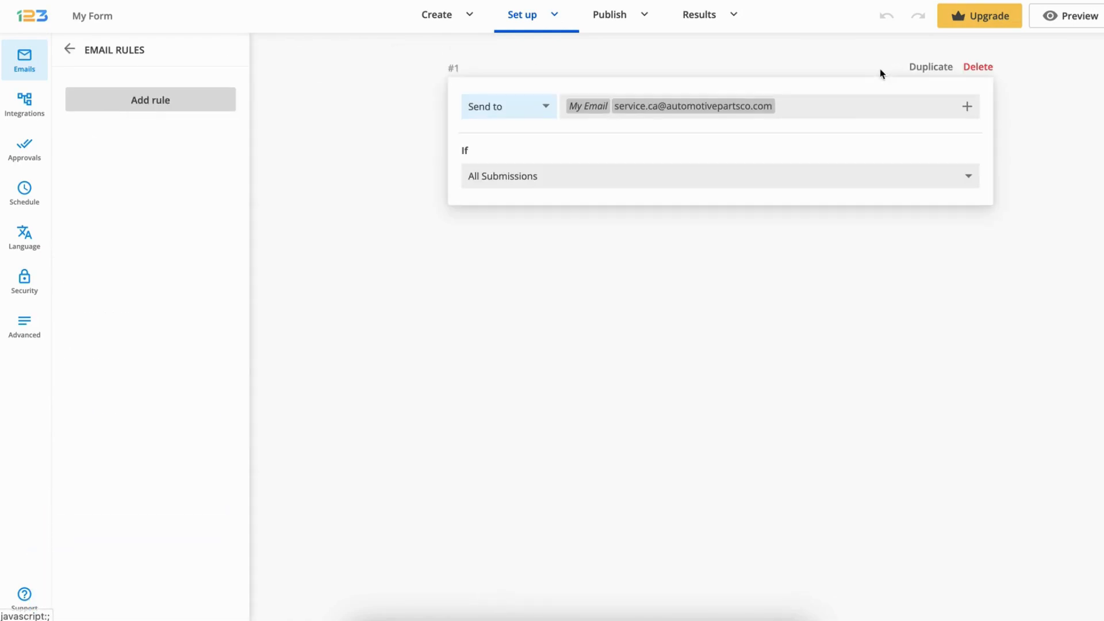
left_click(816, 180)
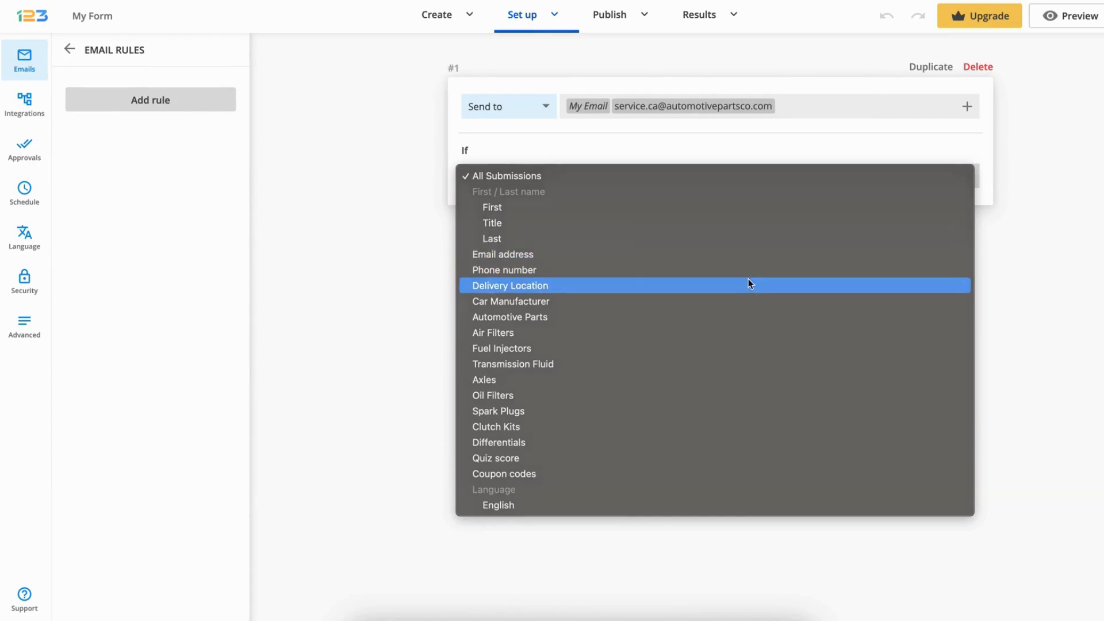
left_click(750, 284)
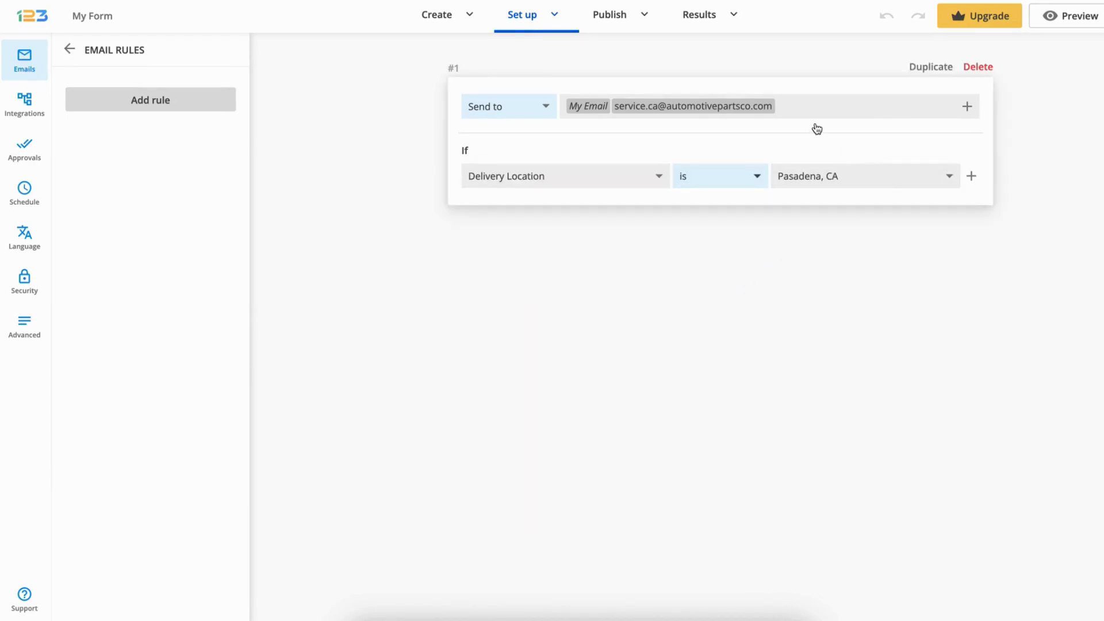
left_click(71, 56)
left_click(850, 610)
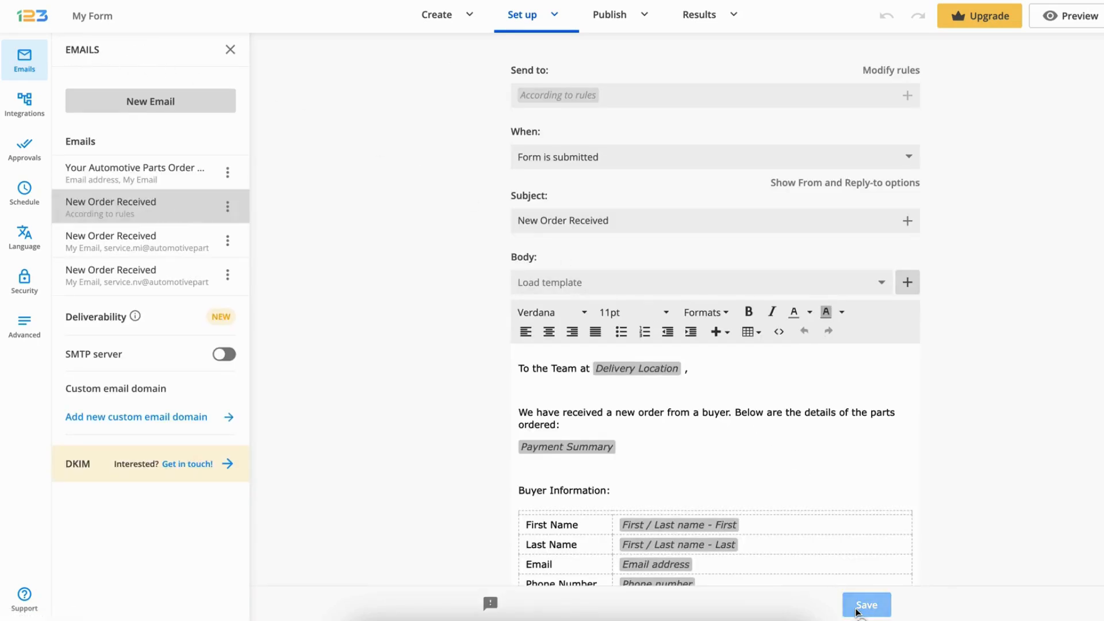
Add a rule to the Michigan notification so it is sent only if Delivery Location is Detroit, MI, and save the email
left_click(171, 244)
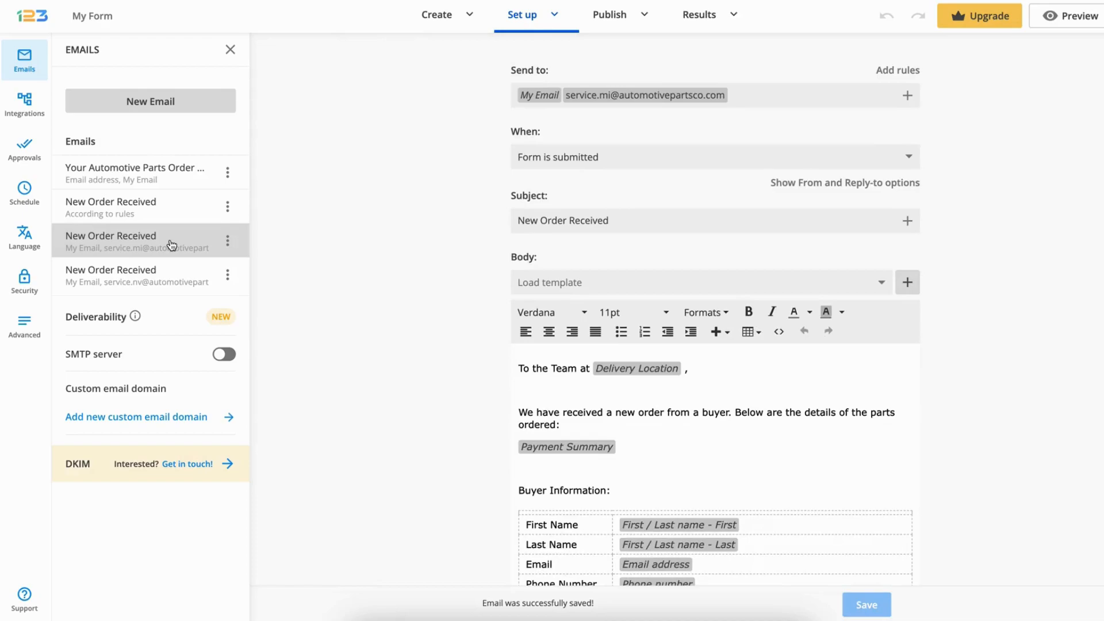
left_click(902, 70)
left_click(765, 177)
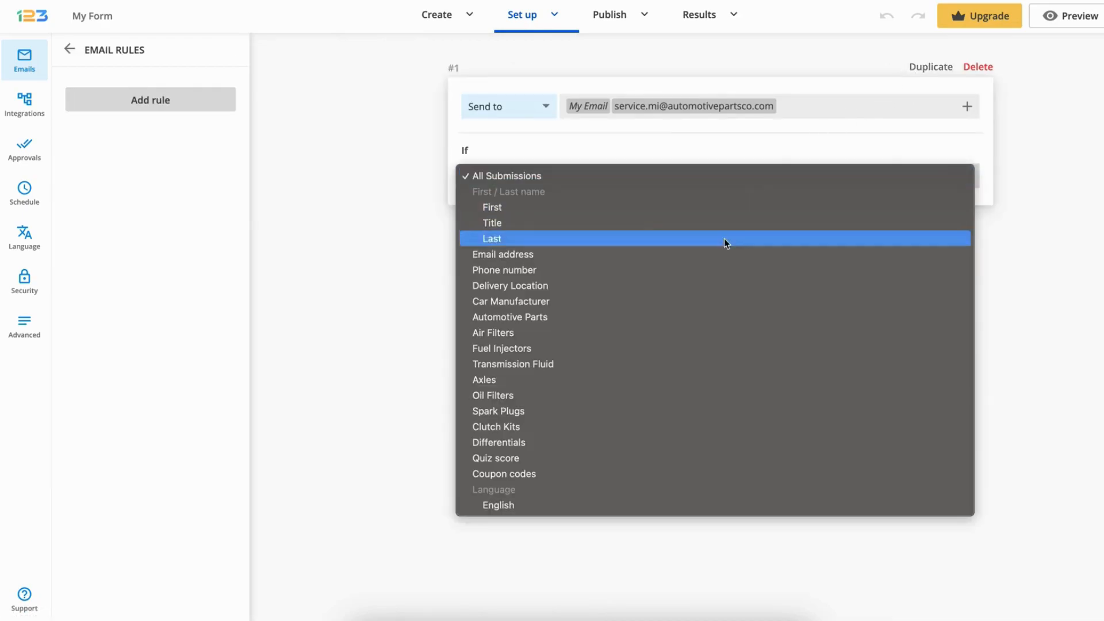
left_click(706, 288)
left_click(875, 180)
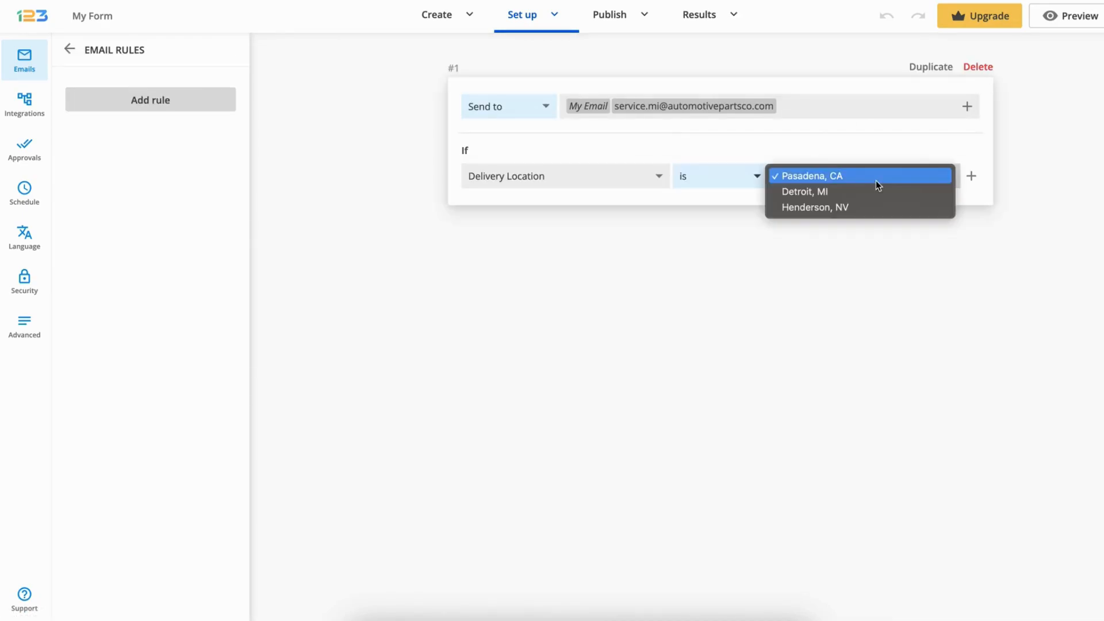
left_click(877, 192)
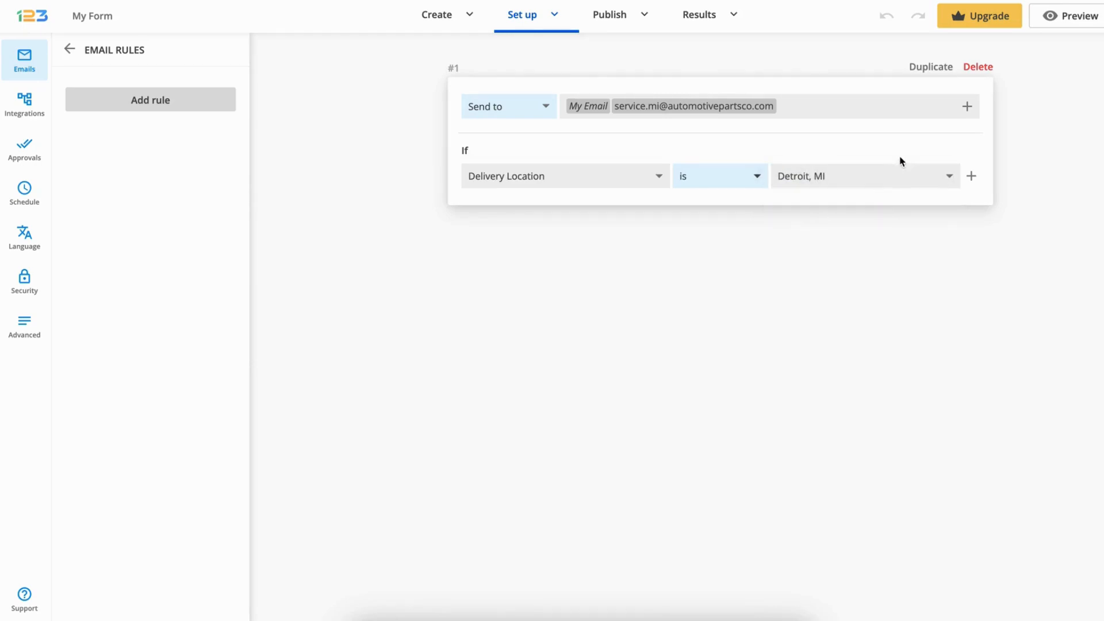
left_click(70, 50)
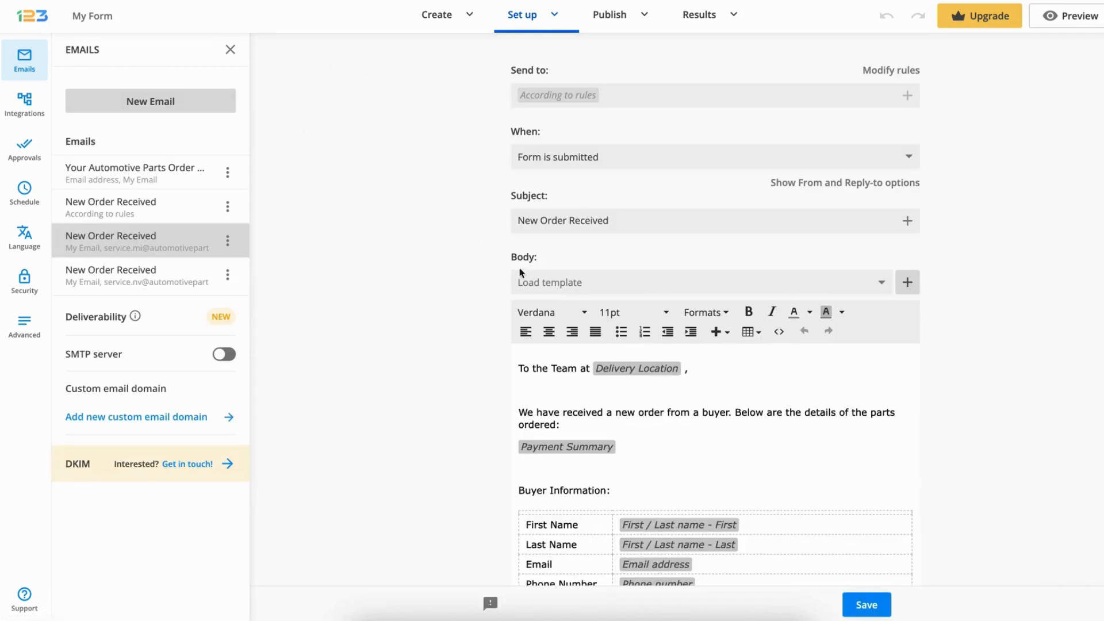
left_click(885, 604)
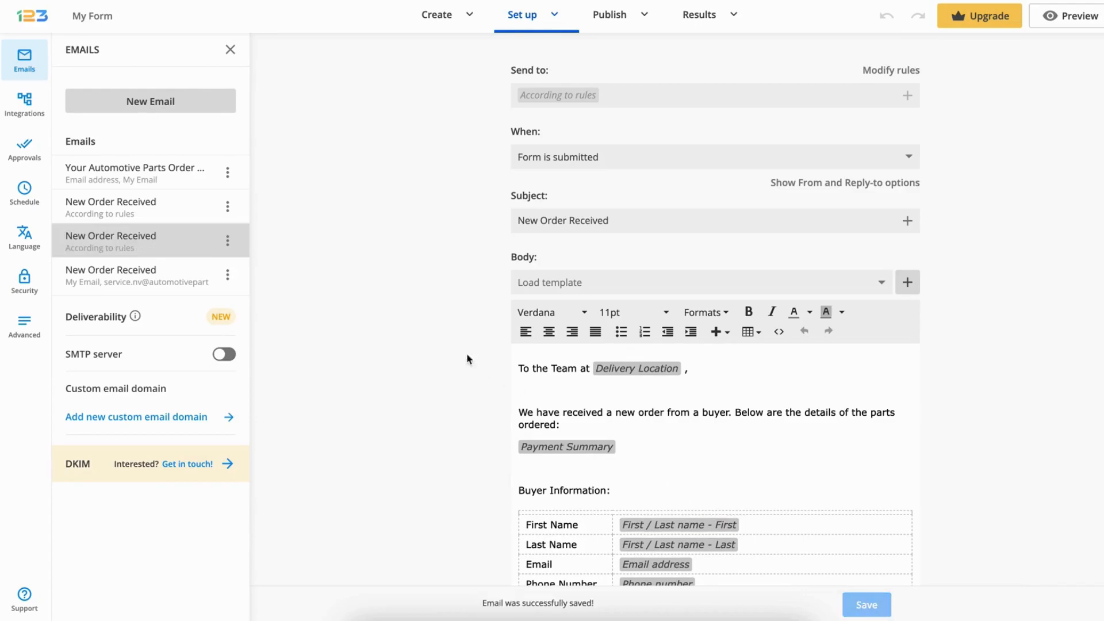
Add a rule to the Nevada notification so it is sent only if Delivery Location is Henderson, NV, and save the email
left_click(177, 278)
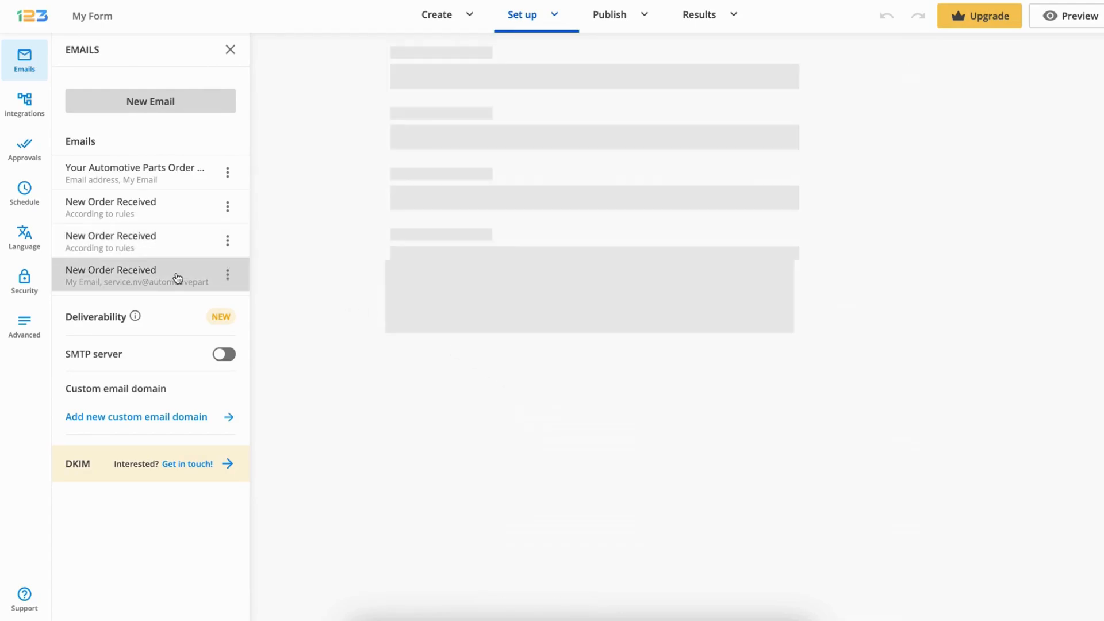
left_click(880, 72)
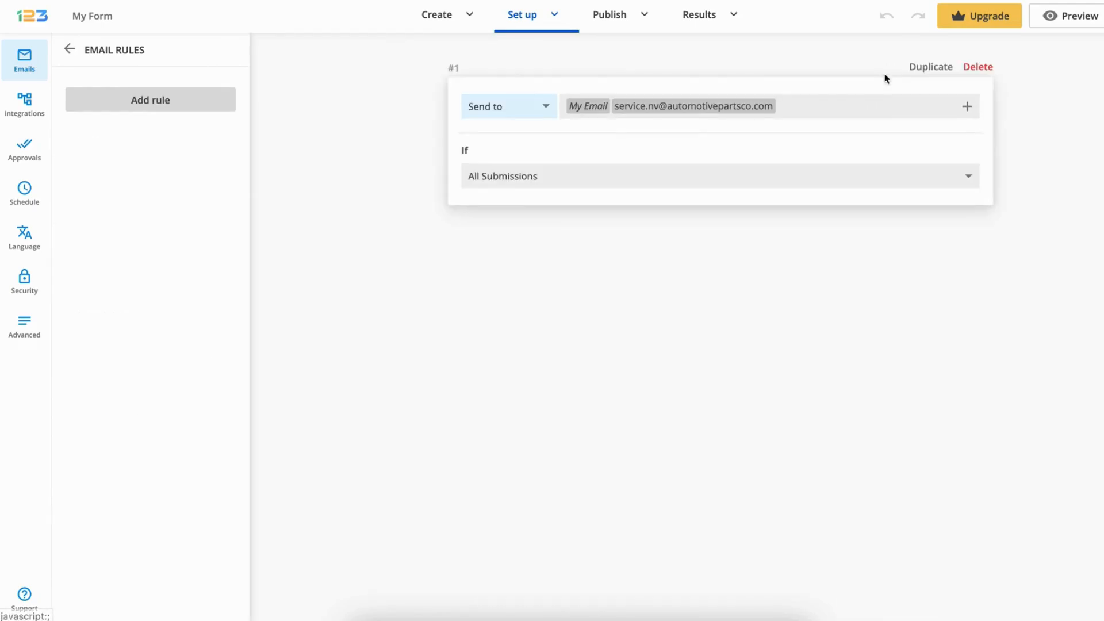
left_click(636, 173)
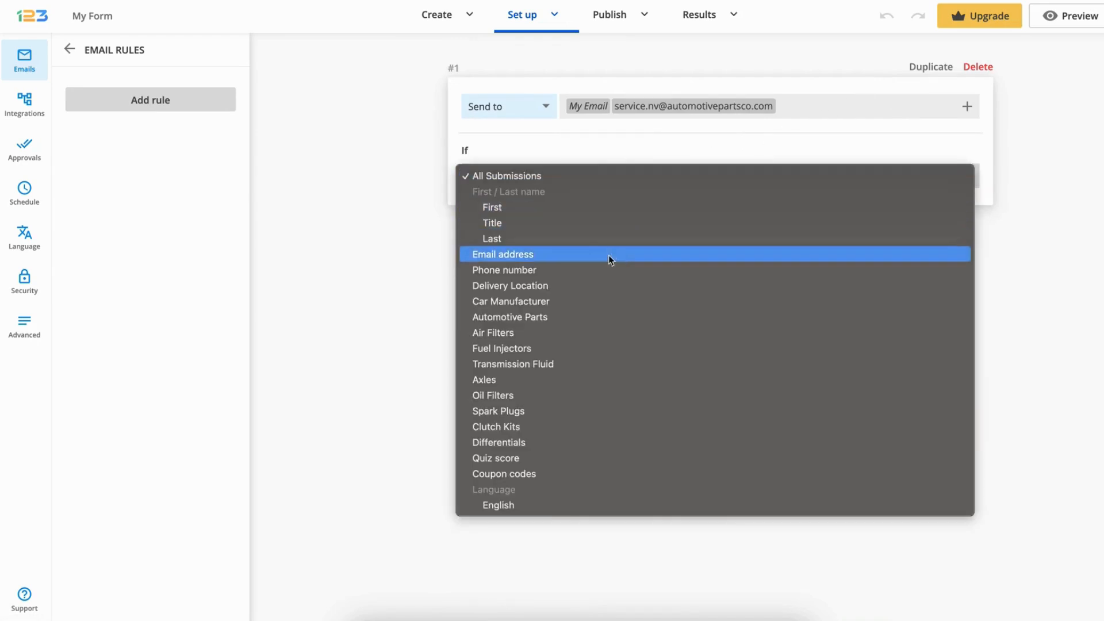
left_click(601, 287)
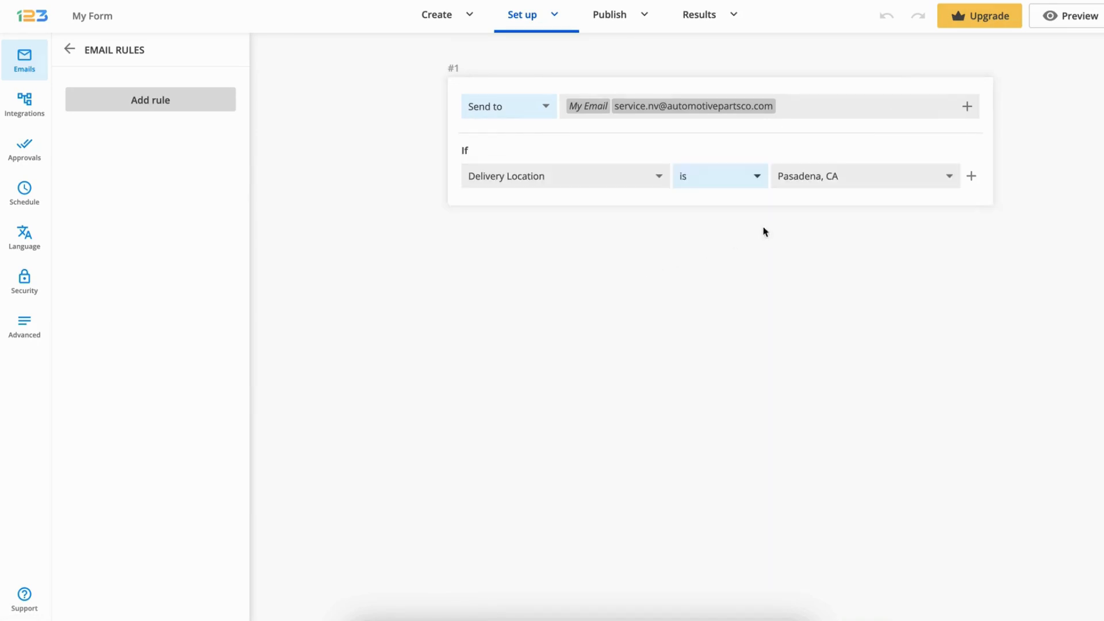
left_click(891, 176)
left_click(888, 208)
left_click(69, 49)
left_click(863, 614)
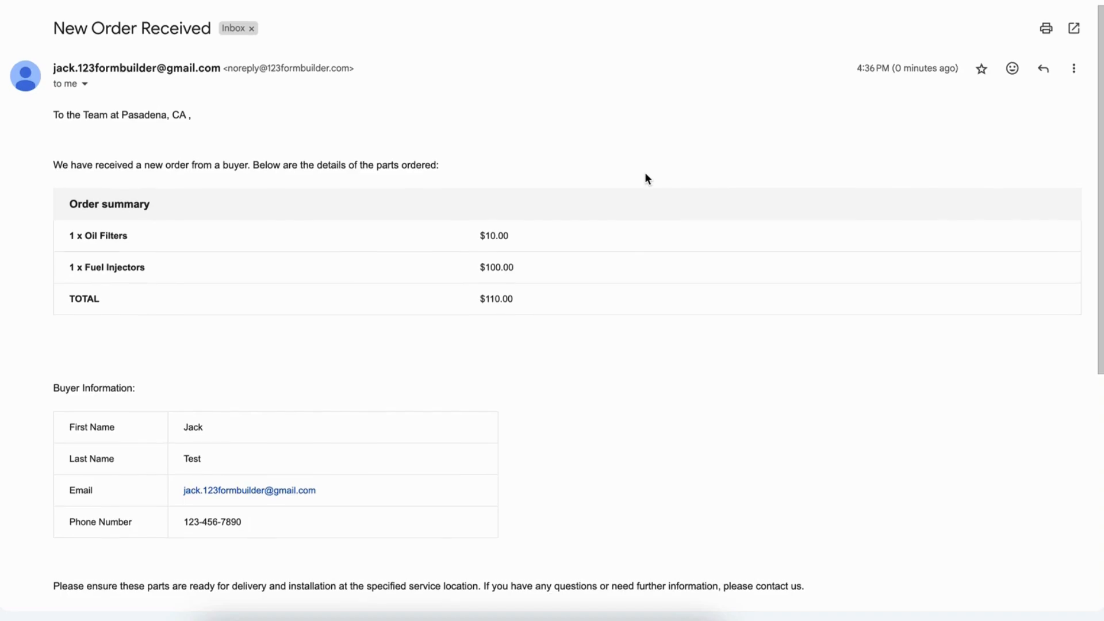
Review the rest of the received "New Order Received" email, from the buyer information to the sign-off
scroll(647, 178, "down", 5)
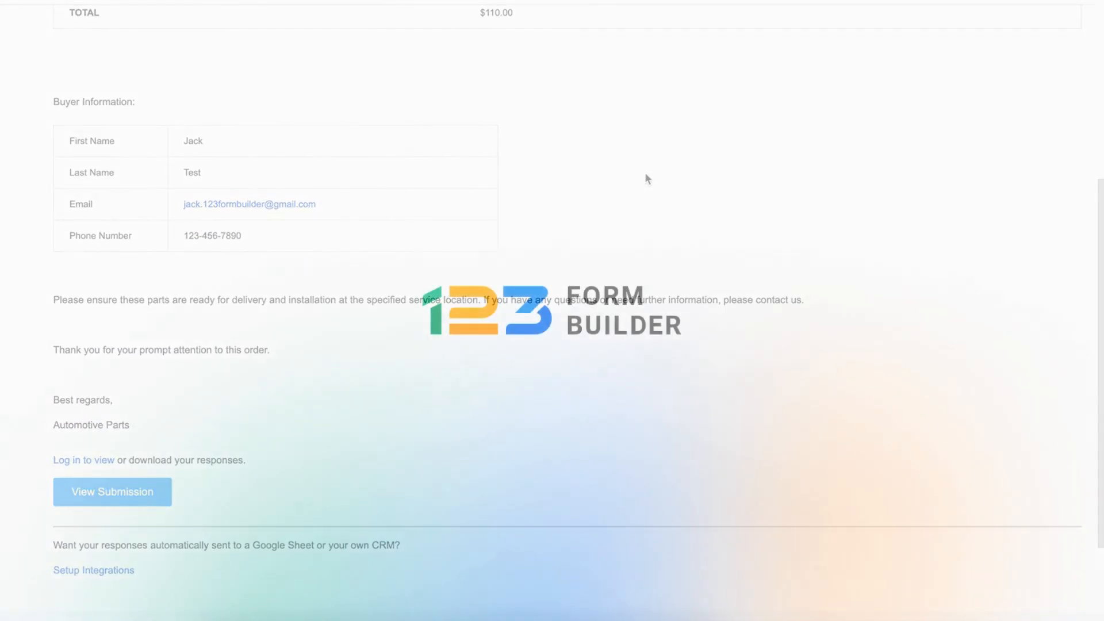